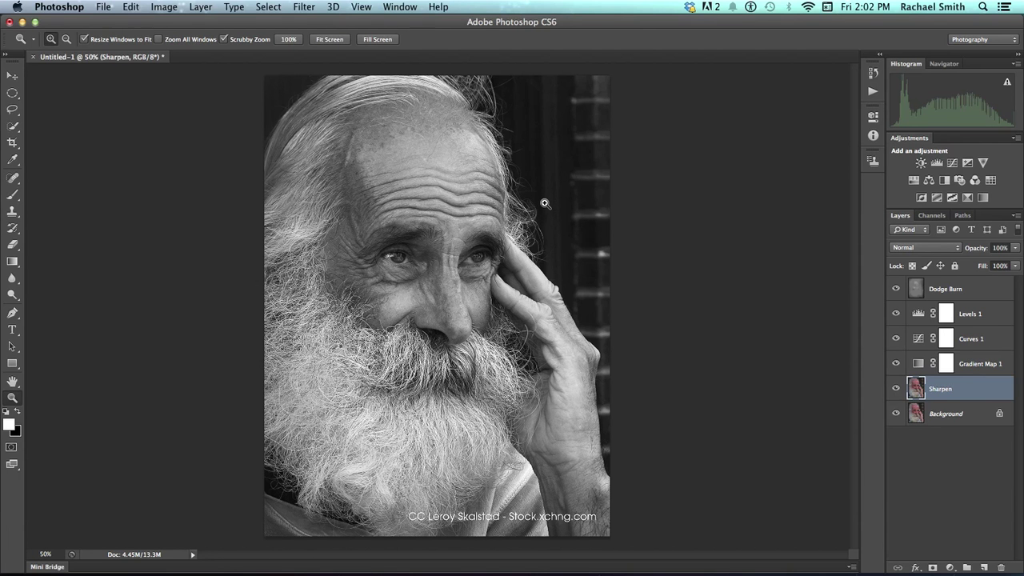
Copy the original portrait photo from the web browser to the clipboard
key(super+Tab)
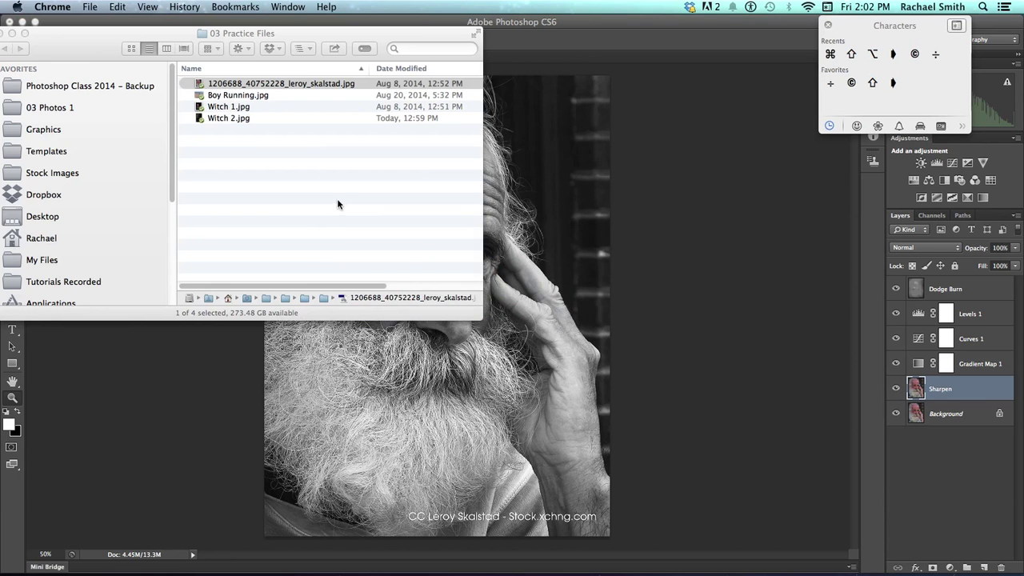
click(938, 557)
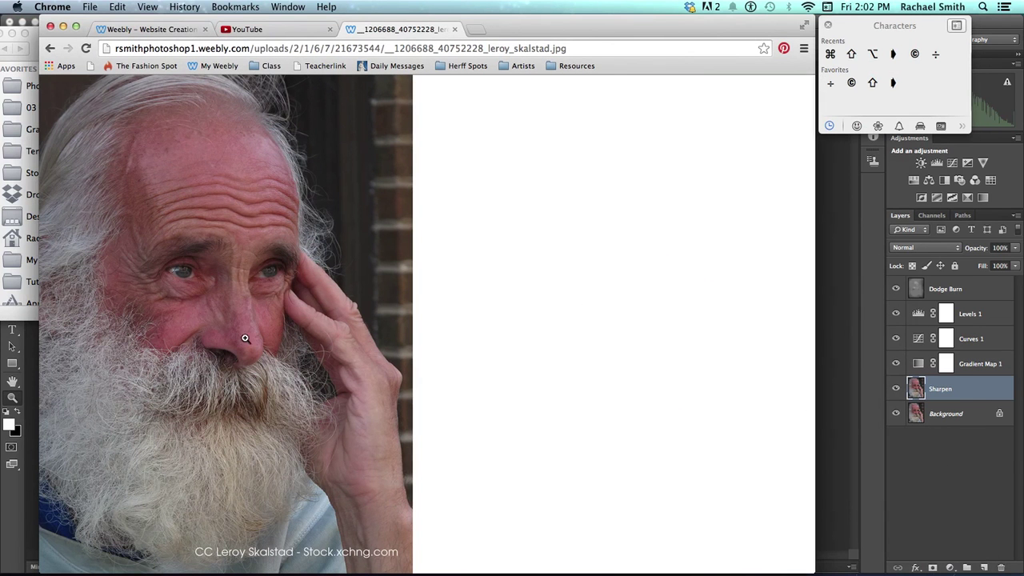
right_click(223, 284)
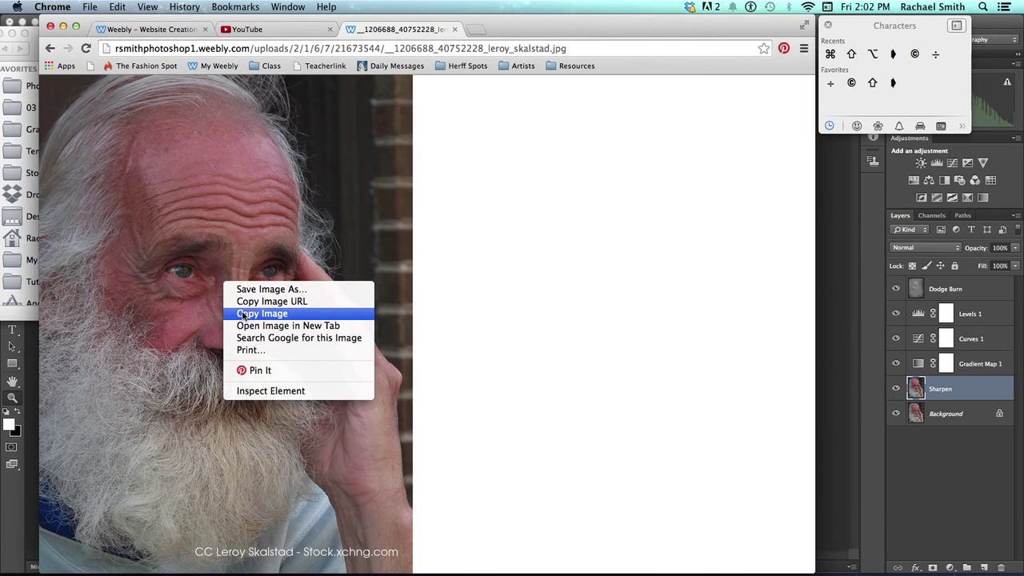
click(253, 314)
Back in Photoshop, create a new 1080 × 1440 px document from the Clipboard preset
key(super+Tab)
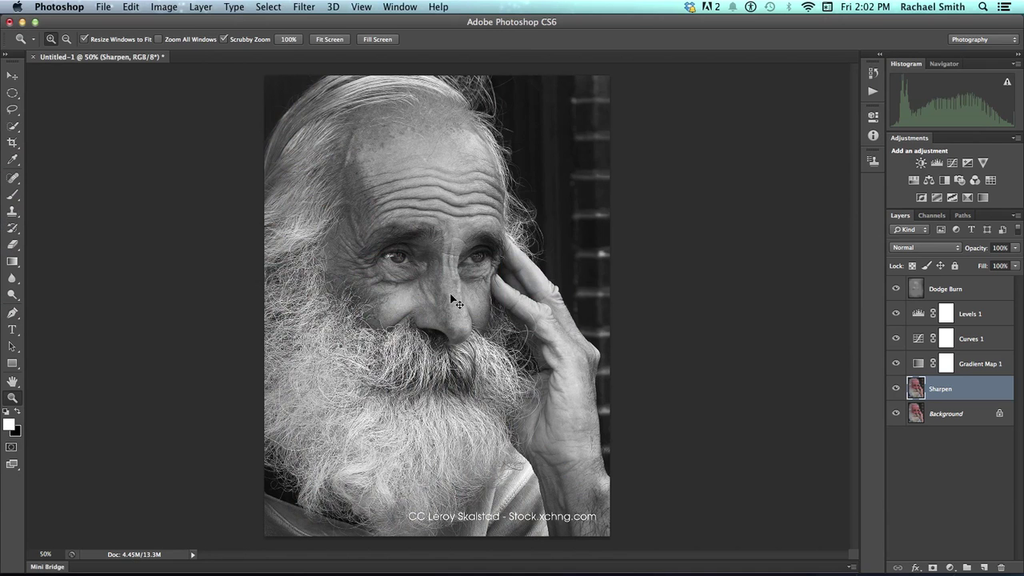
key(super+n)
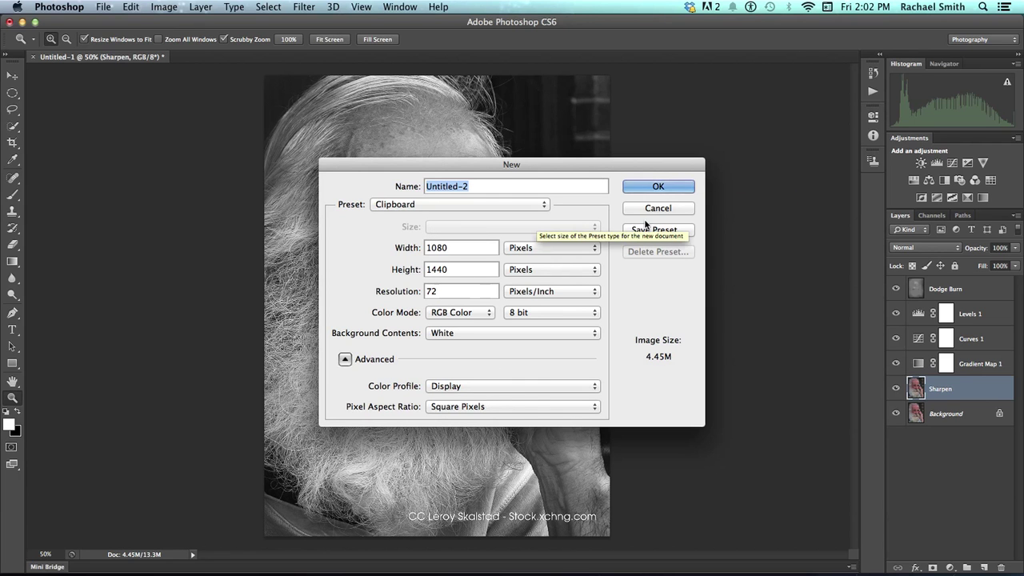
click(640, 188)
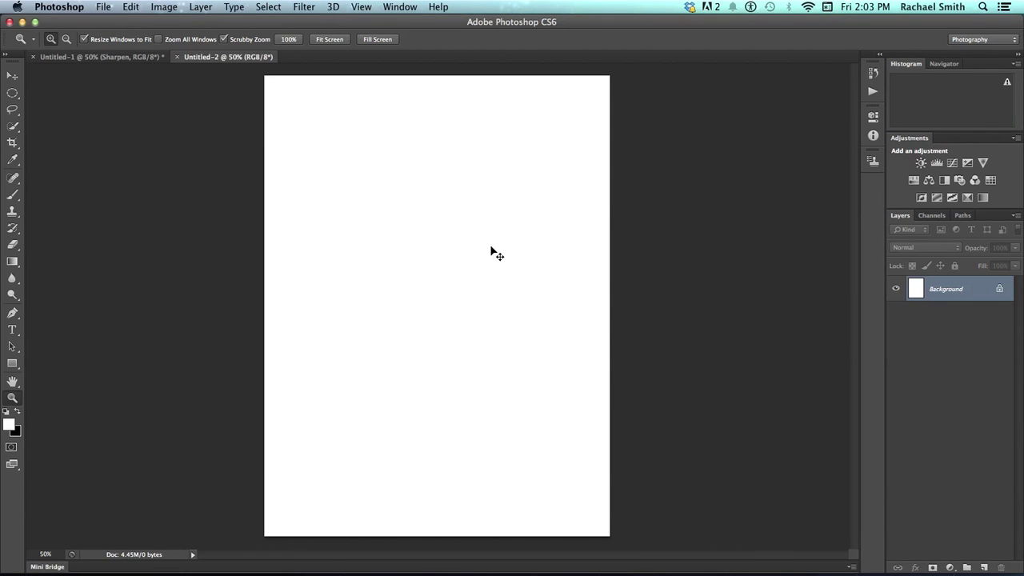
Paste the copied colour portrait into Untitled-2 and Merge Down into the Background layer
key(super+v)
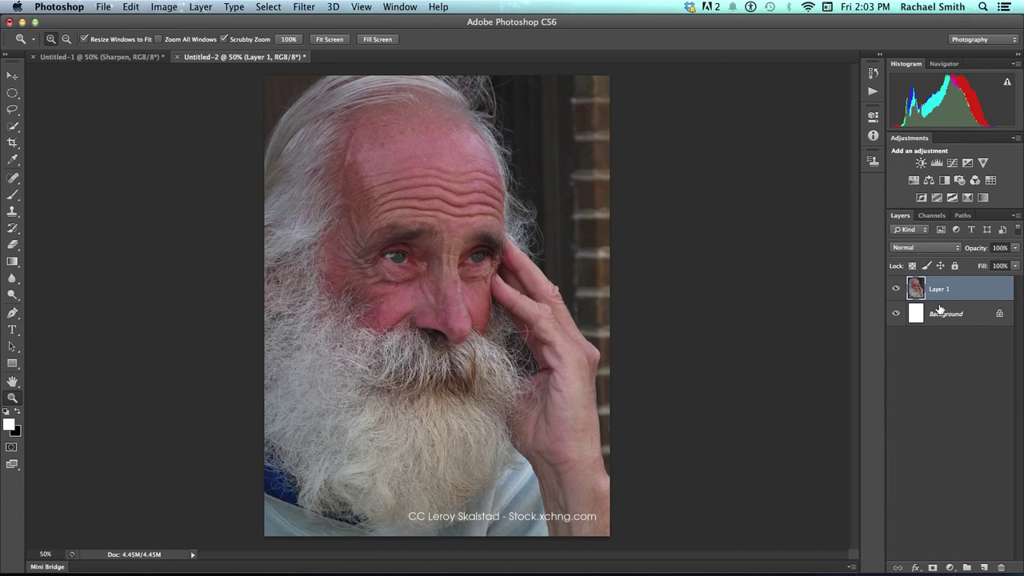
click(1015, 217)
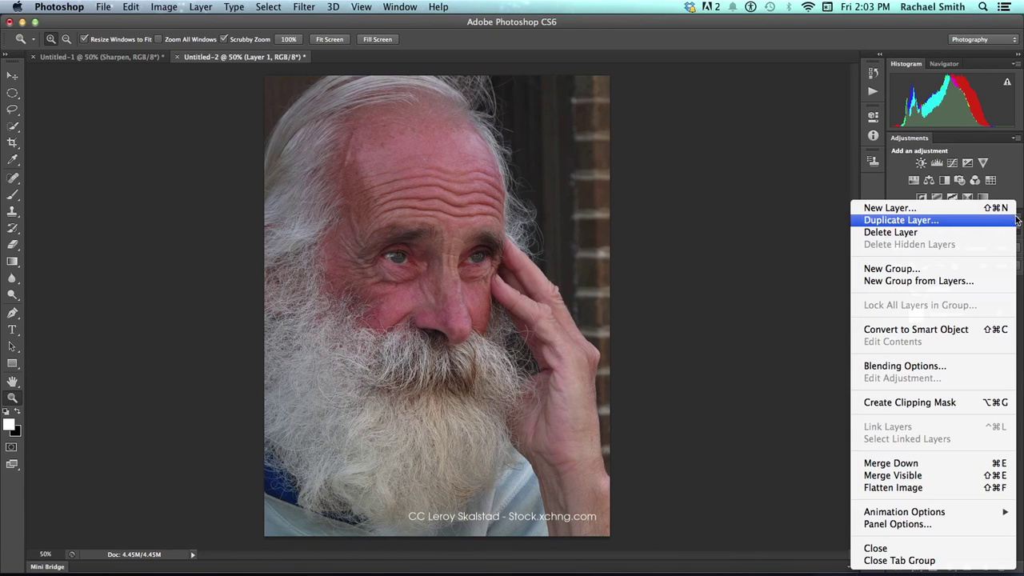
click(974, 464)
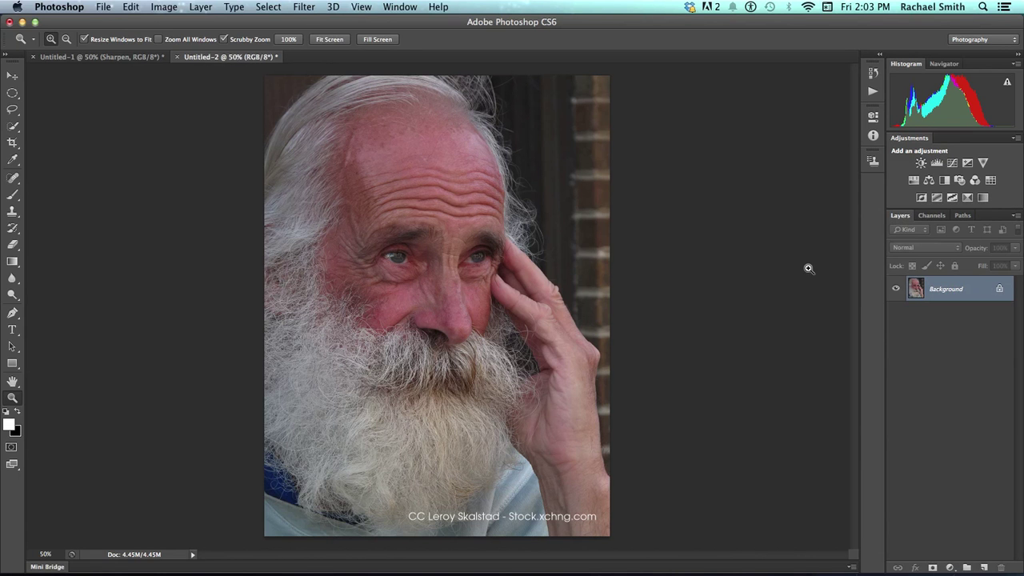
Add a Gradient Map adjustment layer with Reverse ticked to render the portrait in black and white
click(983, 198)
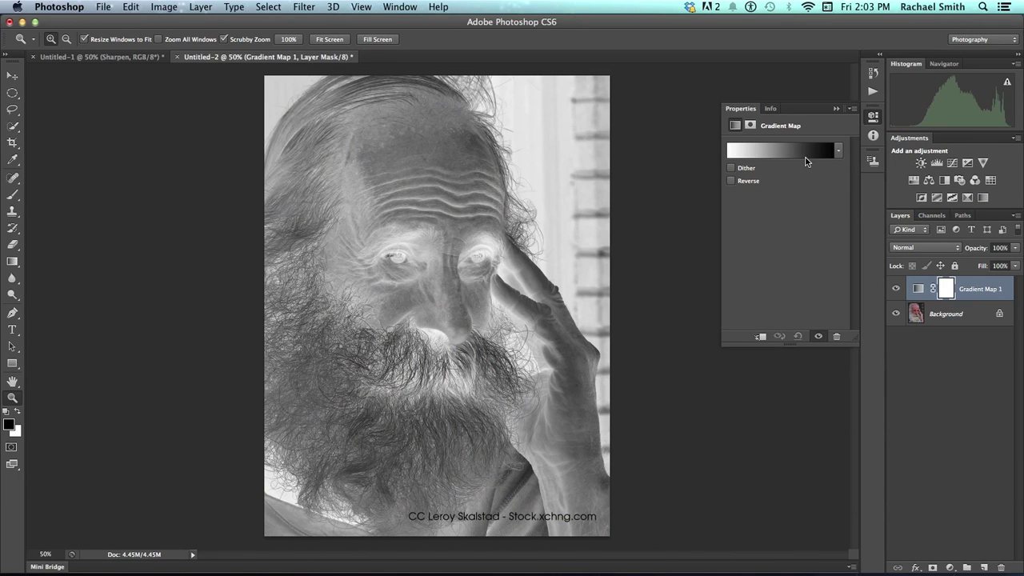
click(731, 182)
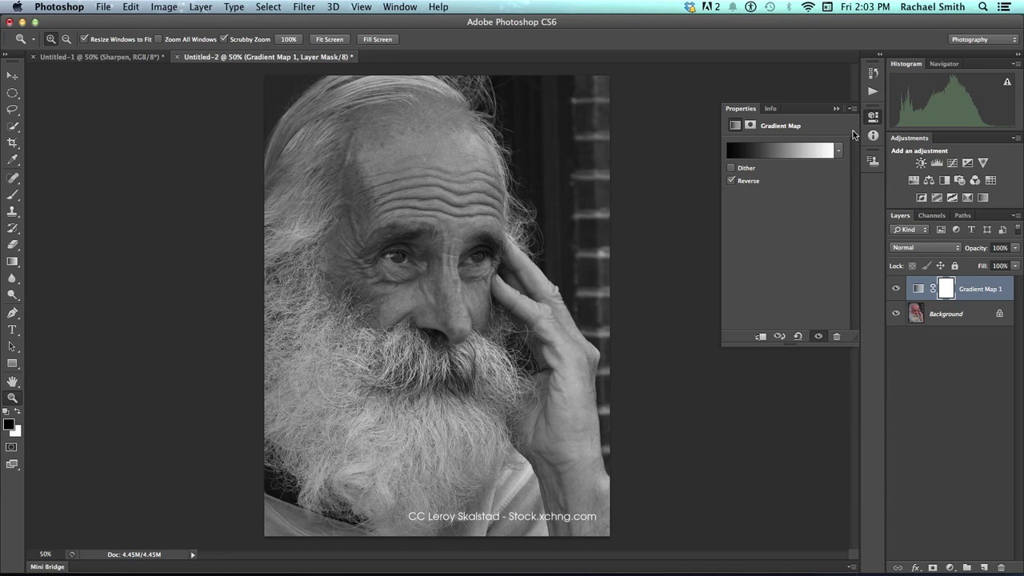
Add a Curves adjustment with an S-curve, lifting 192 to 206 and deepening the shadows
click(953, 164)
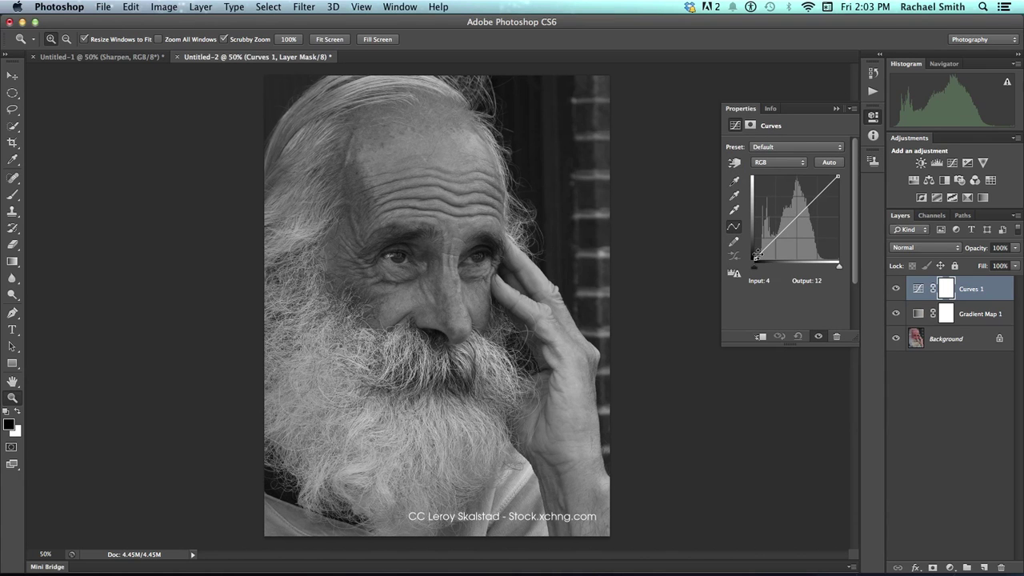
click(796, 218)
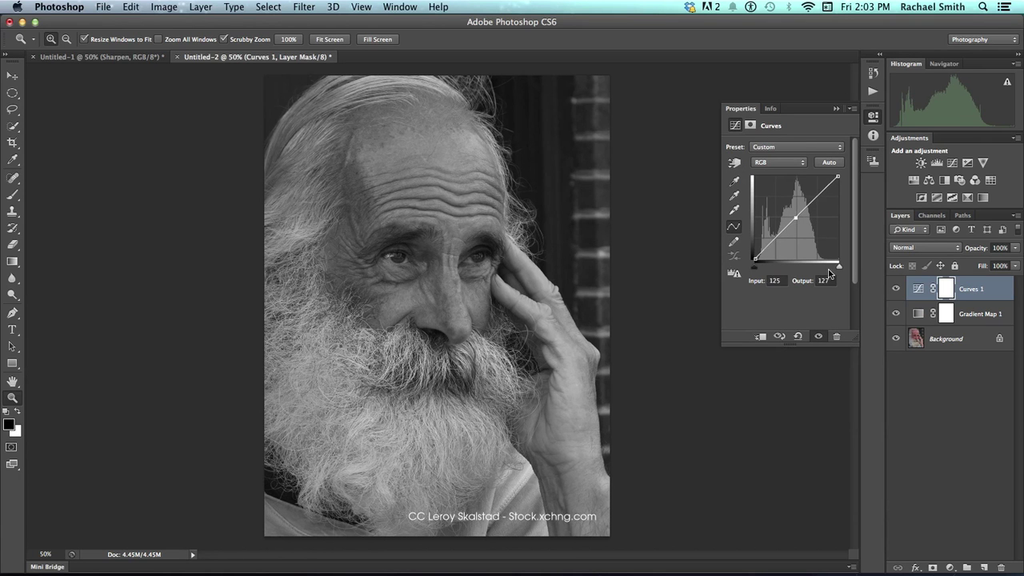
click(820, 196)
drag(820, 196, 819, 201)
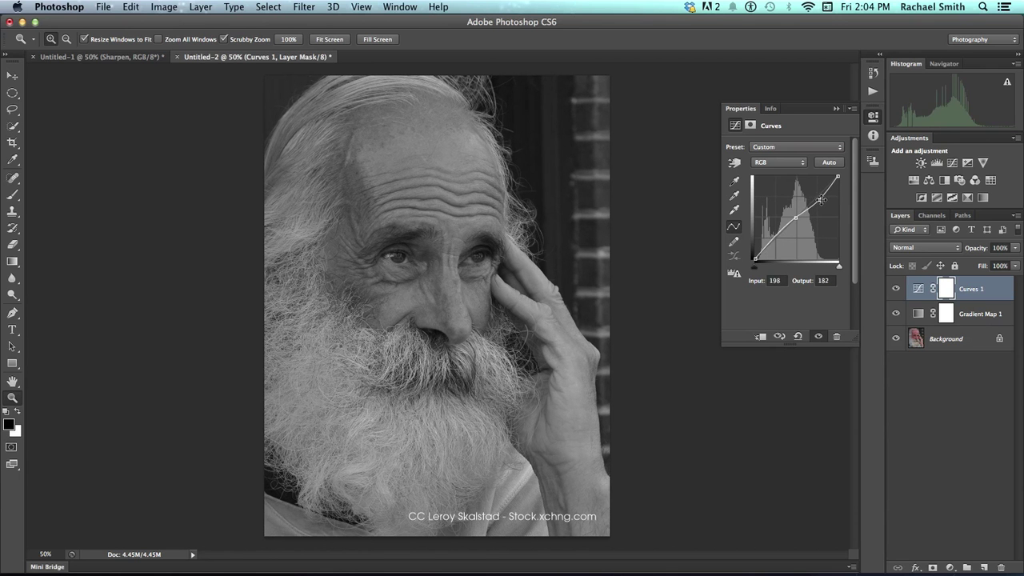
drag(819, 199, 817, 191)
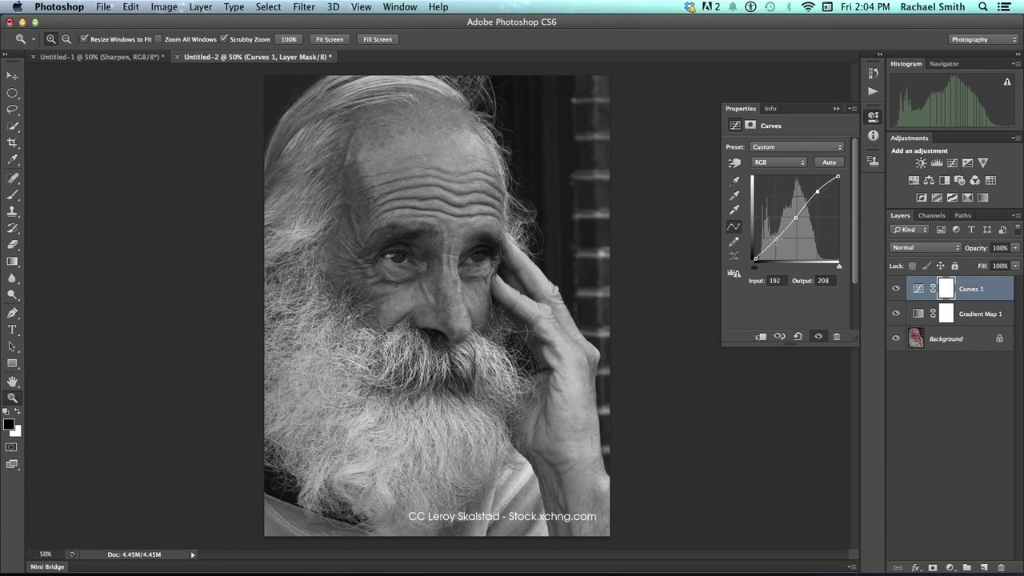
click(776, 238)
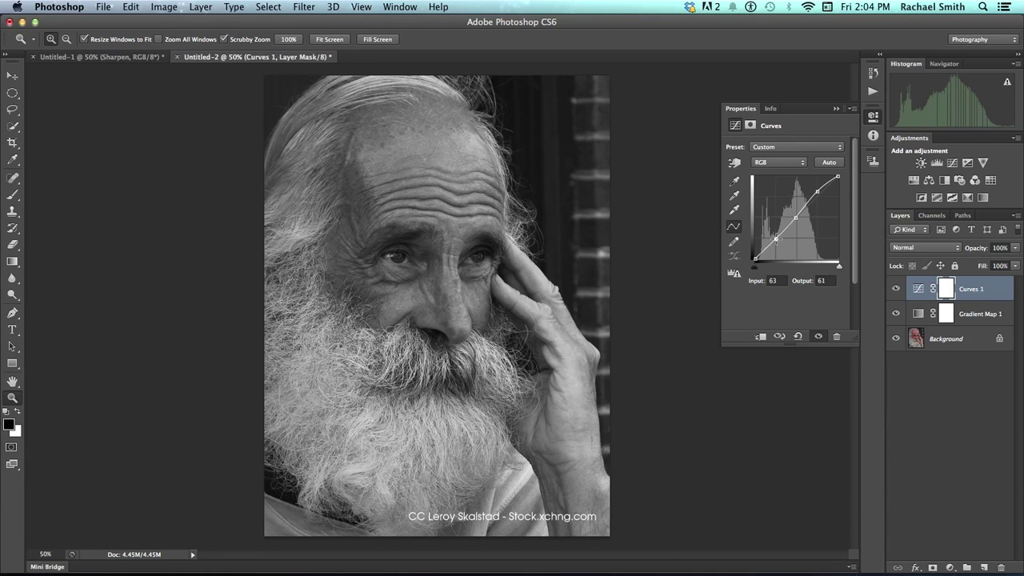
drag(776, 238, 777, 241)
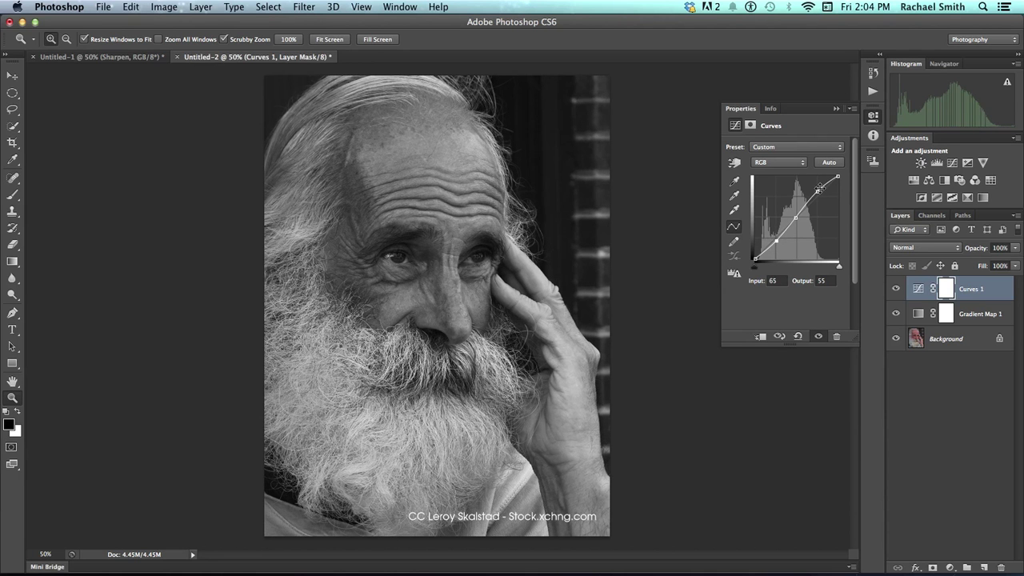
drag(818, 191, 818, 193)
Add a Levels adjustment with input levels 3, 1.00 and 229
click(937, 164)
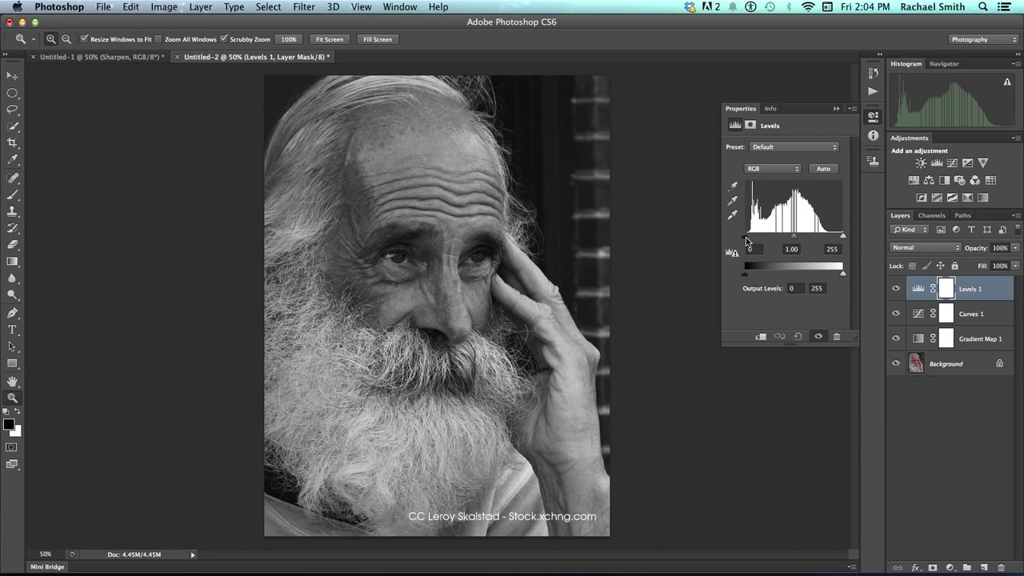
drag(745, 238, 746, 237)
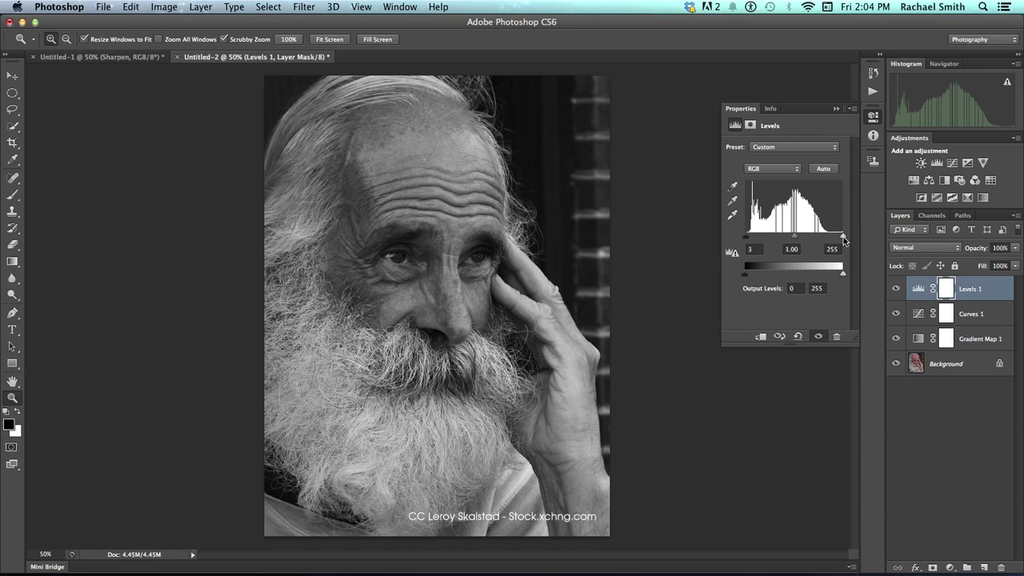
drag(844, 240, 835, 238)
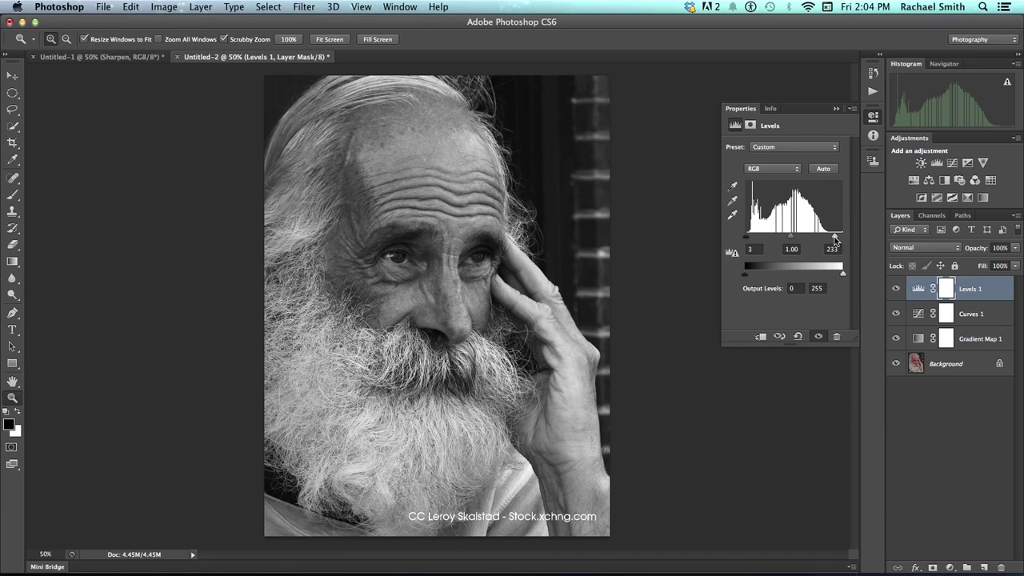
mouse_move(835, 239)
mouse_down()
mouse_move(805, 240)
mouse_move(852, 239)
mouse_up()
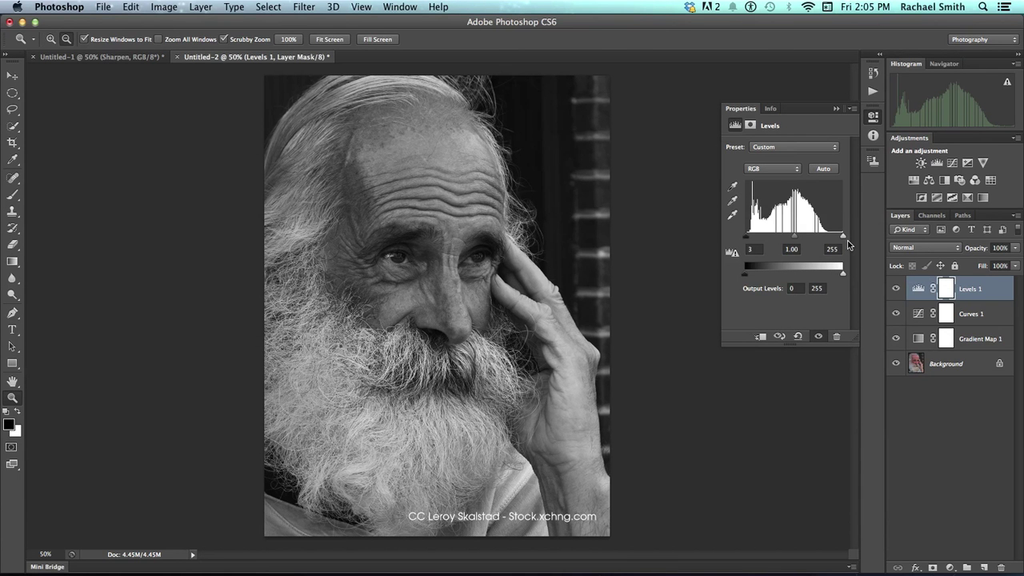
drag(843, 238, 832, 240)
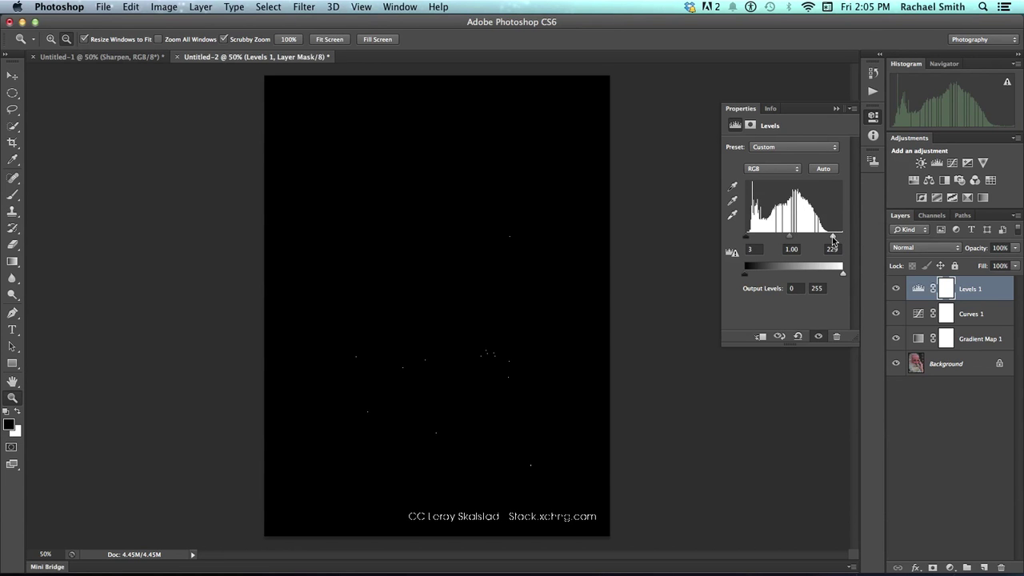
drag(833, 240, 833, 240)
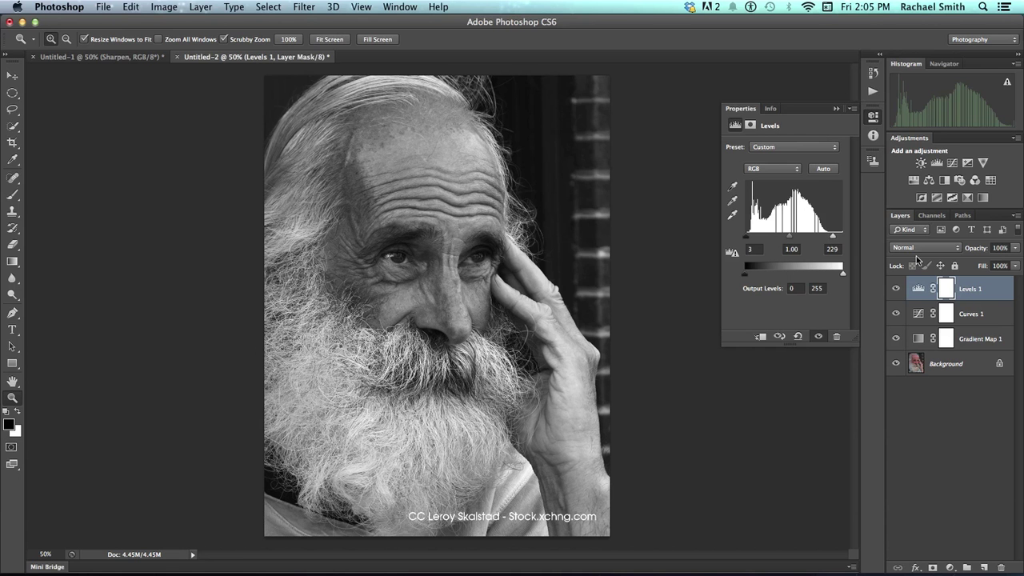
Toggle Levels 1, Curves 1 and Gradient Map 1 off and on to compare, then collapse Properties
click(897, 289)
click(897, 314)
click(896, 338)
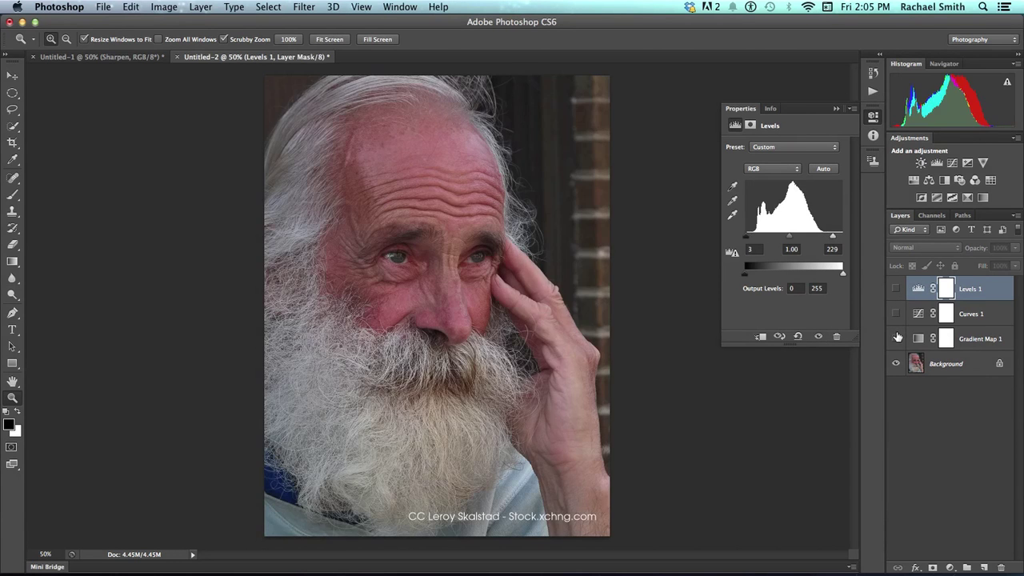
click(896, 340)
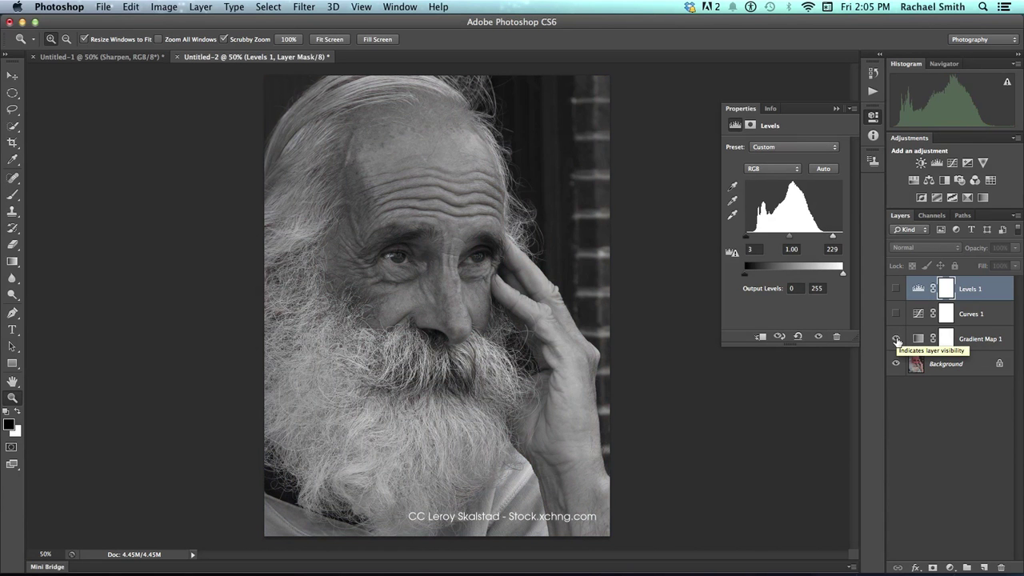
click(897, 314)
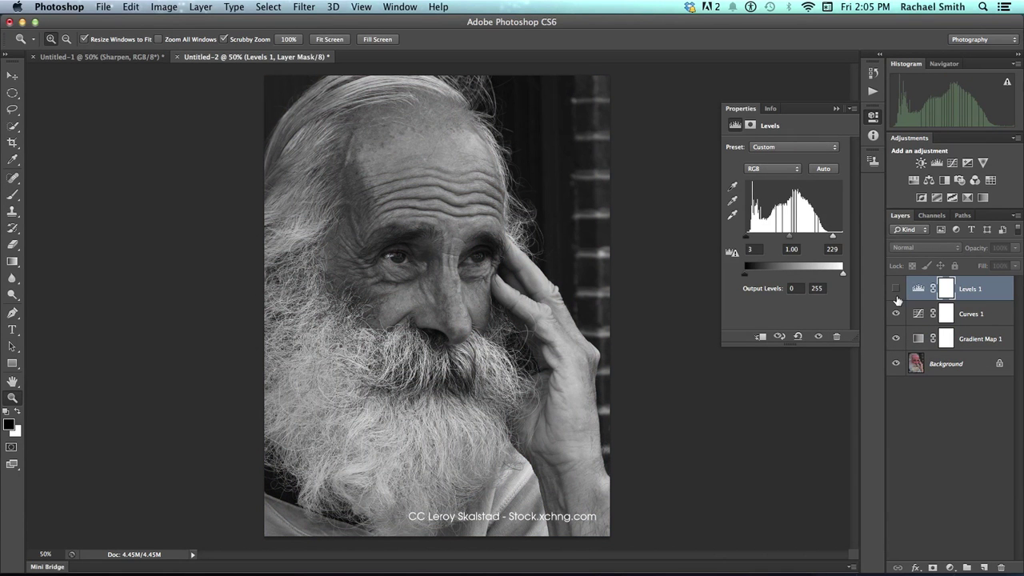
click(896, 290)
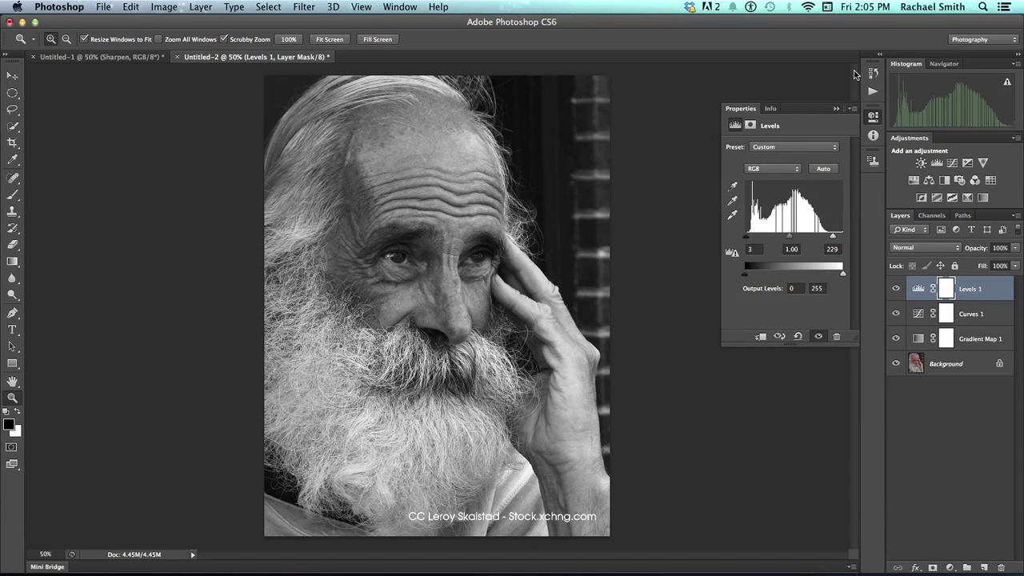
click(837, 108)
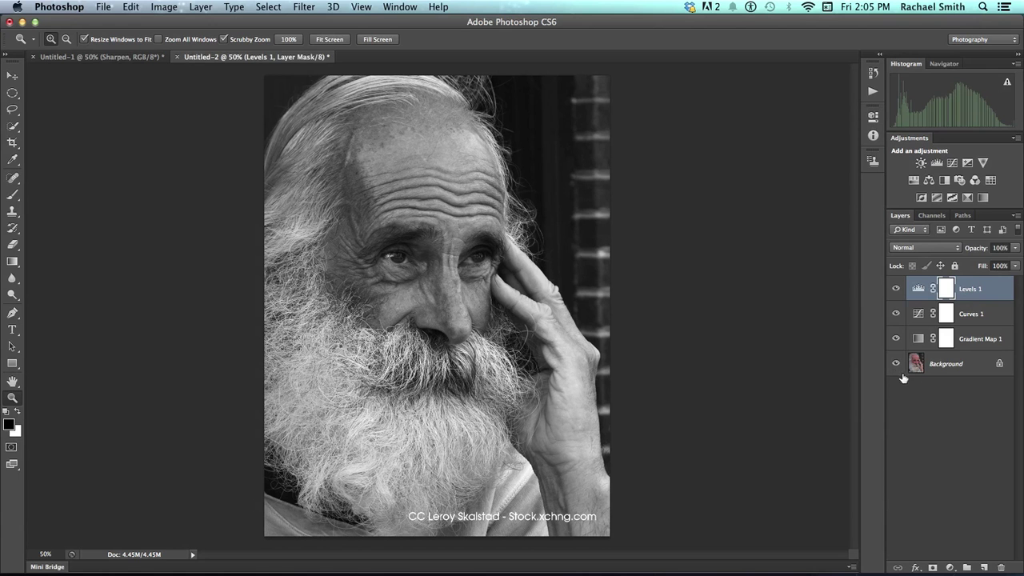
click(947, 369)
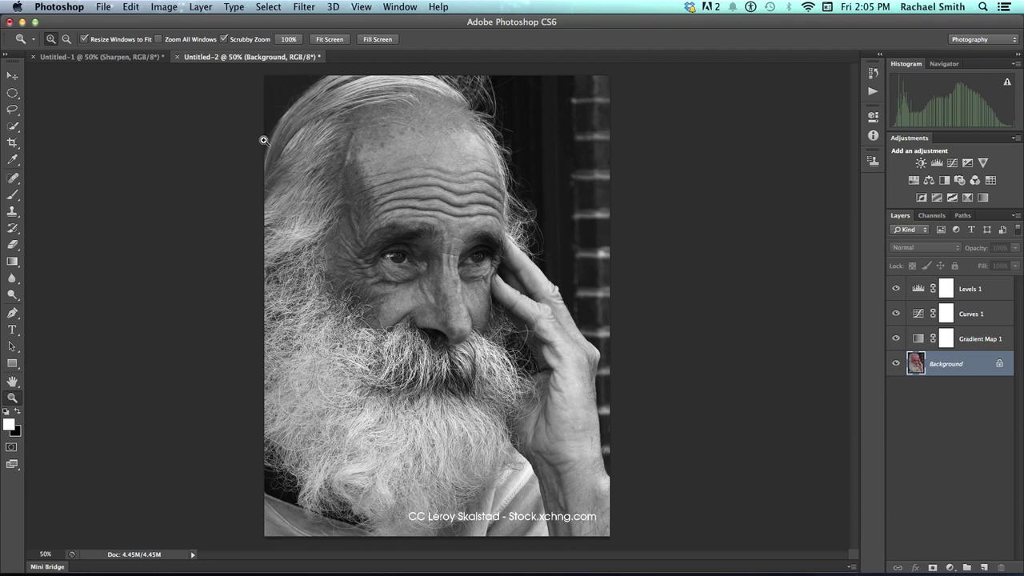
click(224, 40)
click(382, 294)
drag(382, 294, 382, 293)
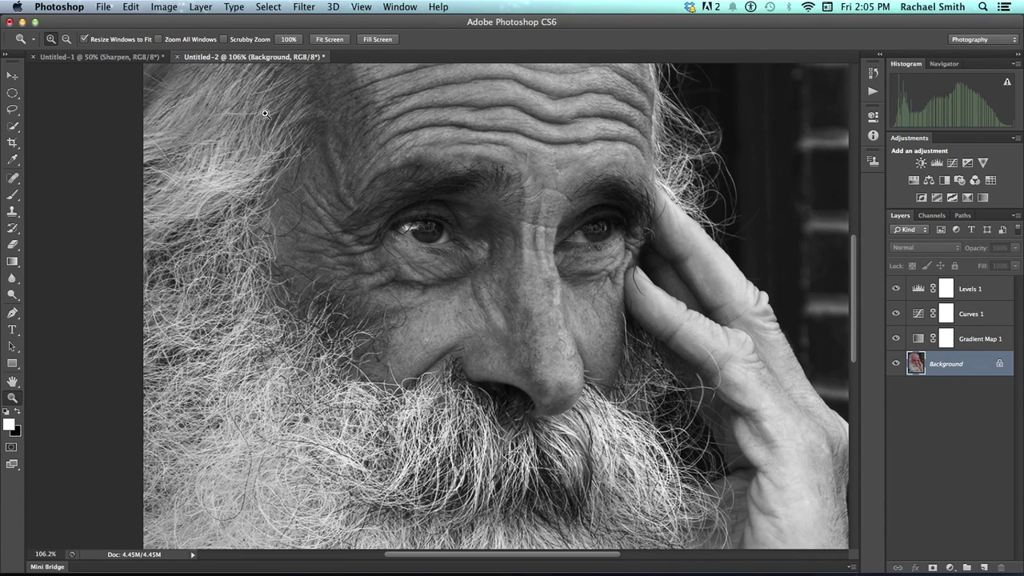
click(89, 38)
drag(392, 190, 637, 357)
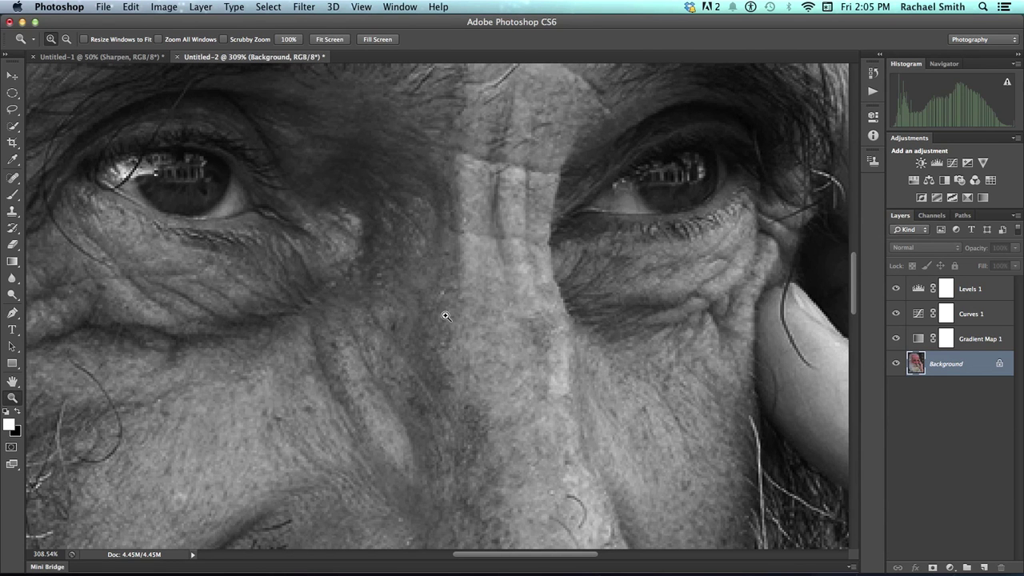
alt+click(391, 295)
alt+click(391, 294)
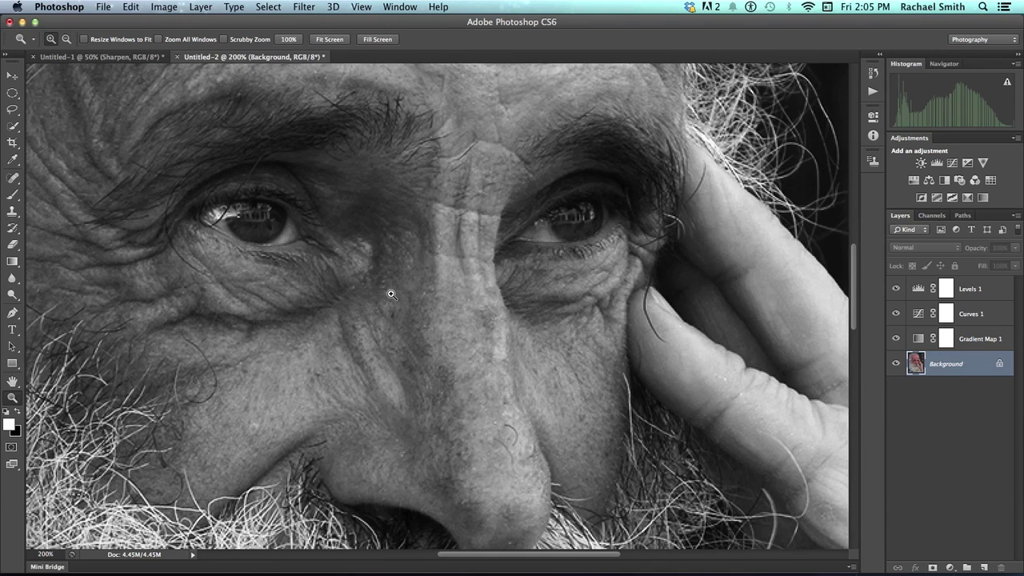
scroll(384, 290, left, 3)
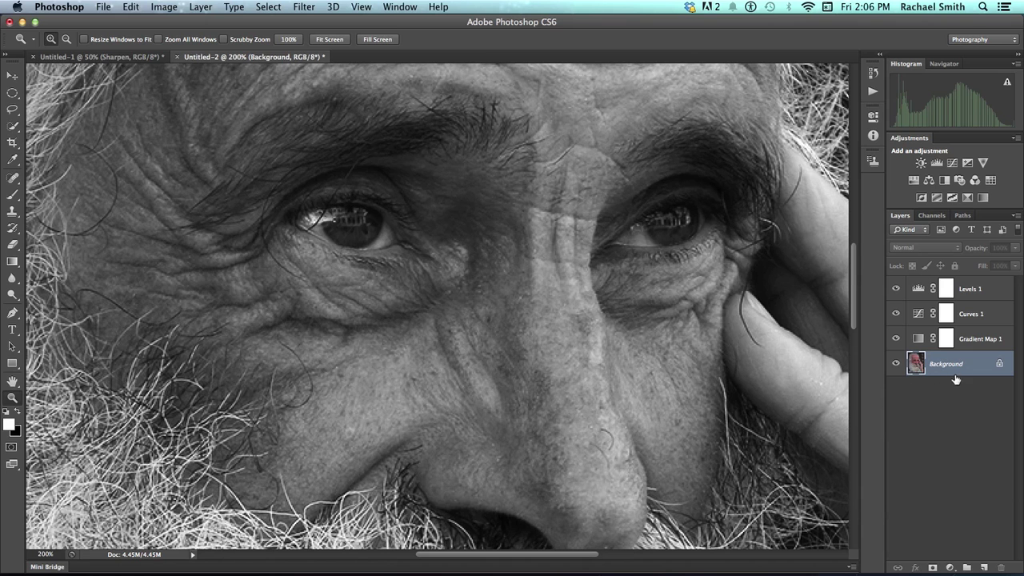
click(896, 366)
click(896, 366)
Duplicate the Background layer and rename the copy 'Sharpen'
drag(963, 366, 984, 568)
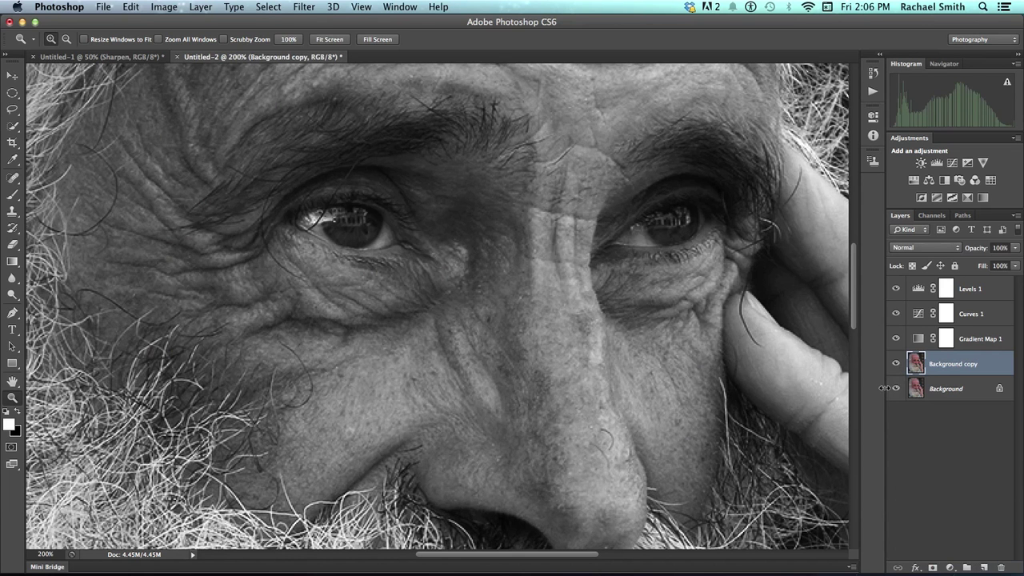
double_click(933, 365)
text(Sharpen)
key(Return)
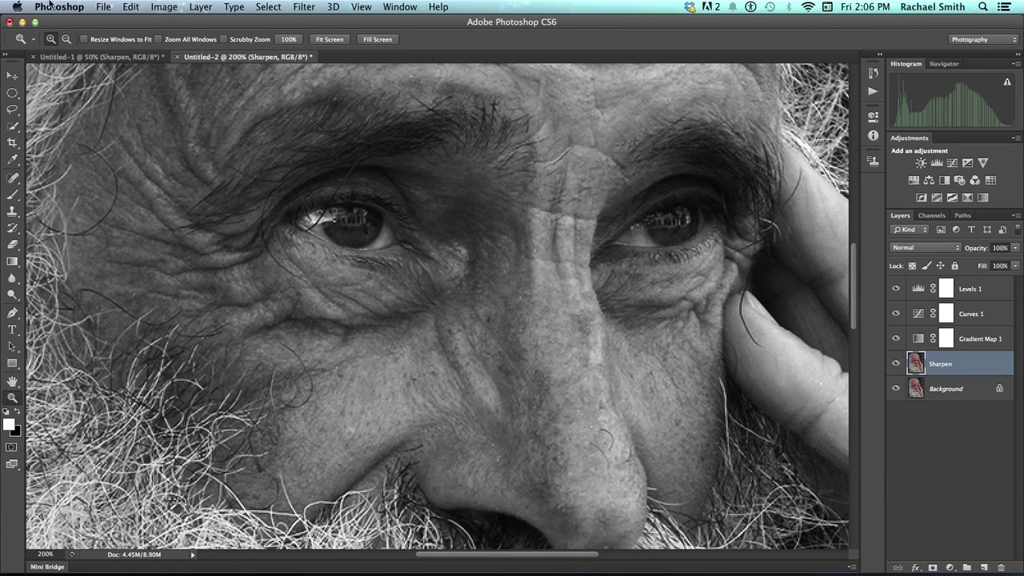
Open Filter > Sharpen > Smart Sharpen and try out various Amount and Radius values
click(267, 7)
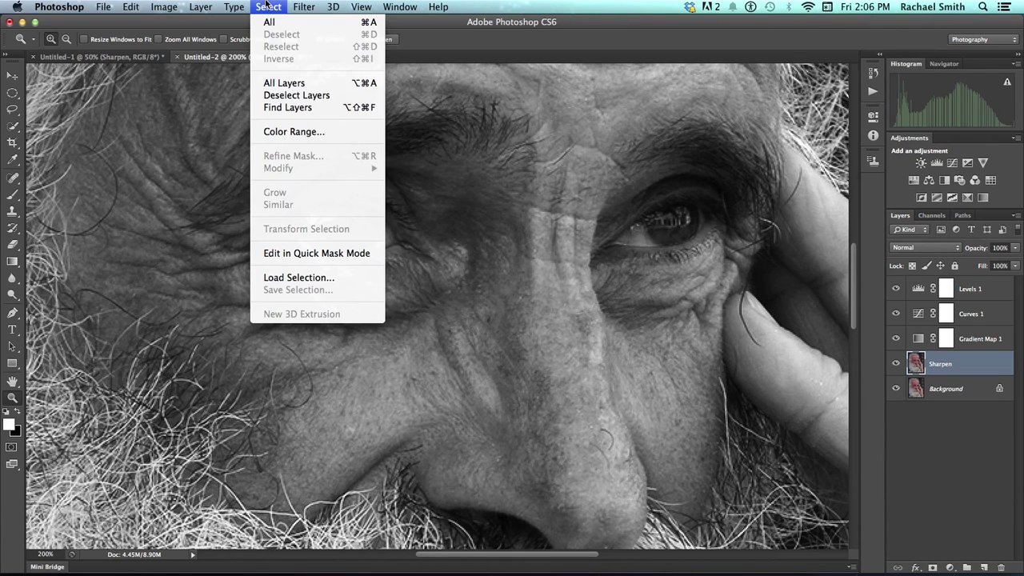
mouse_move(308, 8)
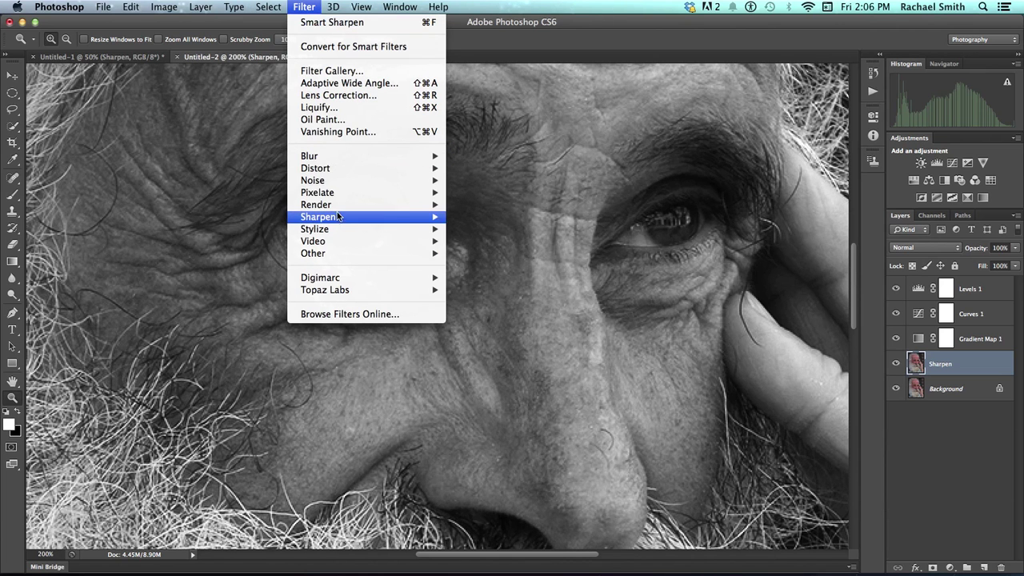
mouse_move(338, 216)
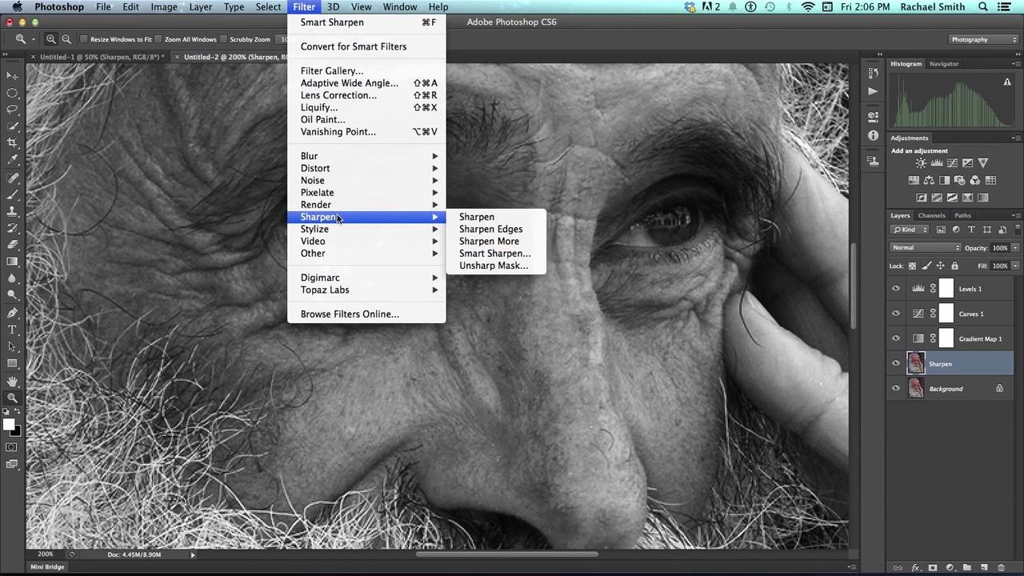
click(495, 253)
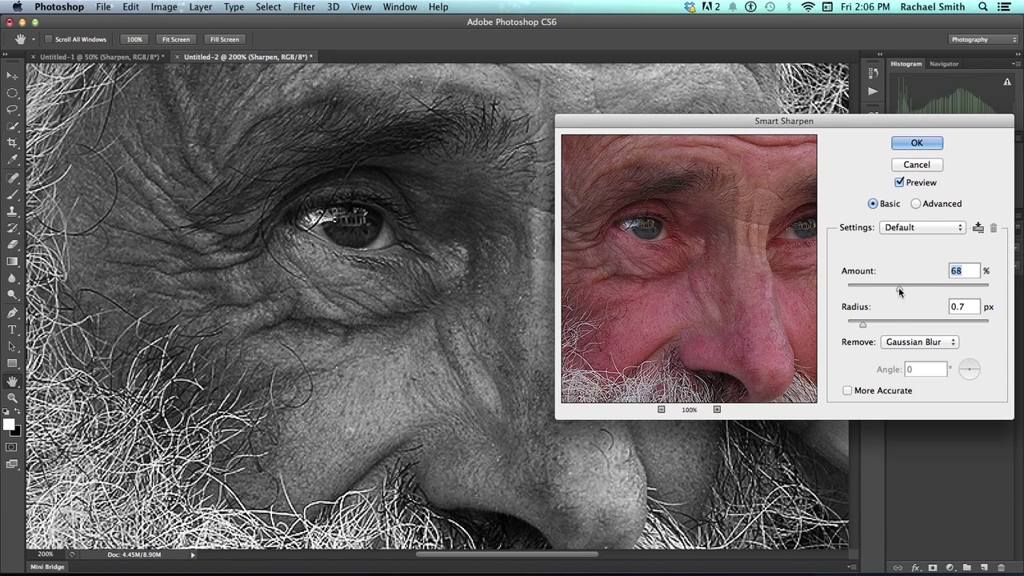
drag(899, 292, 898, 290)
drag(862, 326, 855, 322)
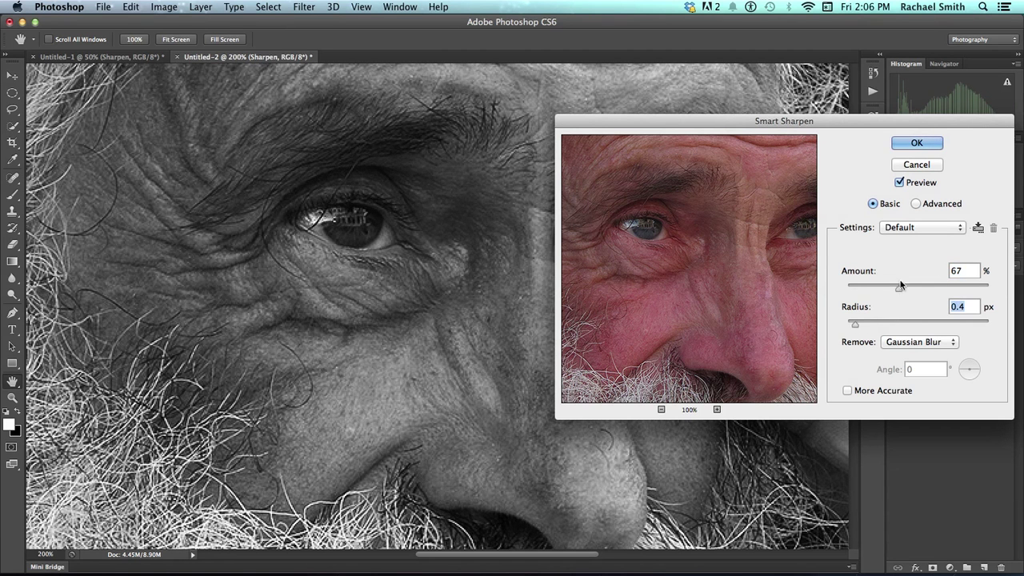
drag(900, 286, 804, 286)
drag(855, 323, 817, 324)
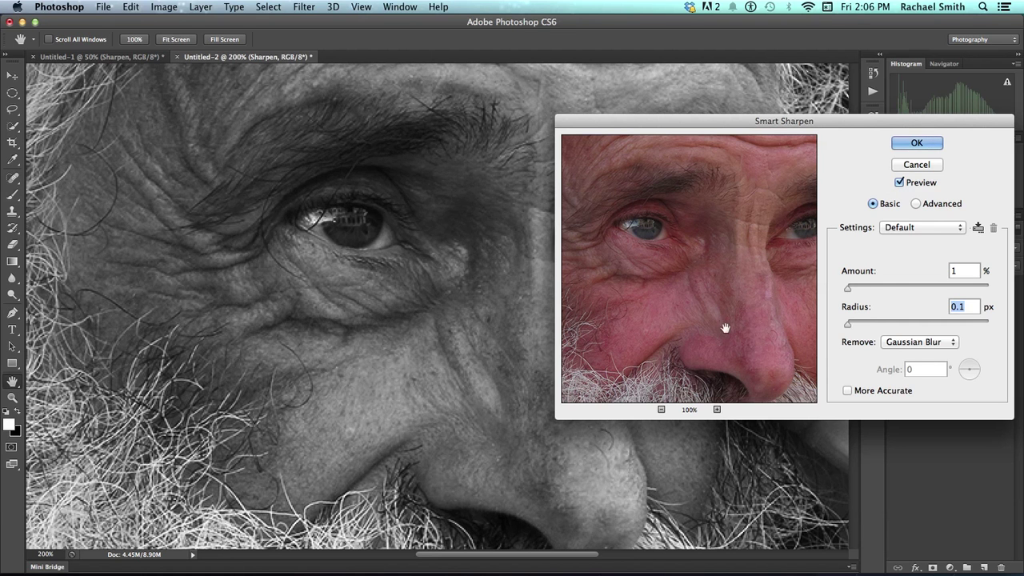
drag(850, 287, 894, 289)
mouse_move(850, 326)
mouse_down()
mouse_move(886, 327)
mouse_move(853, 325)
mouse_up()
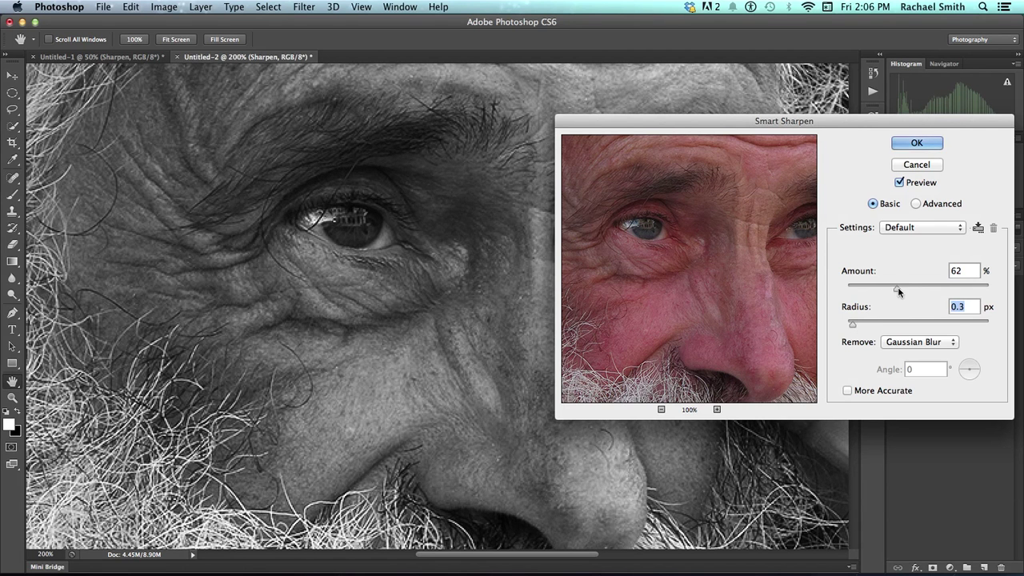
drag(898, 288, 952, 290)
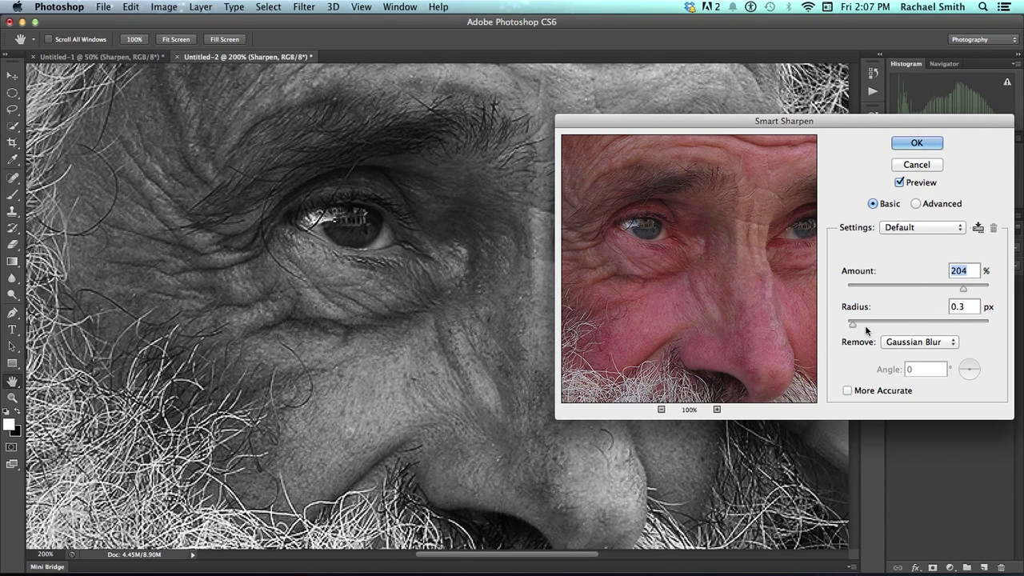
drag(853, 325, 963, 327)
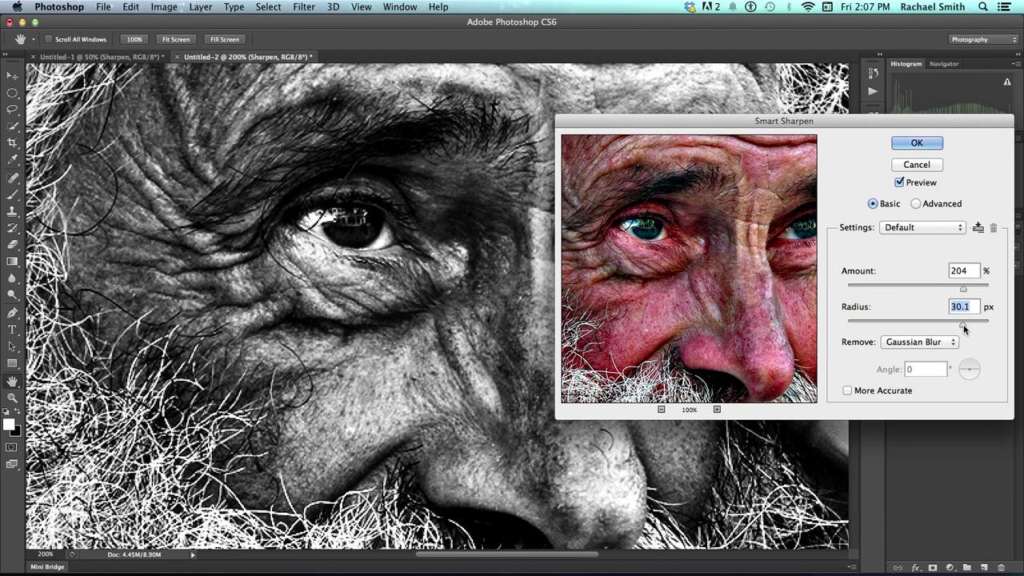
drag(963, 324, 888, 326)
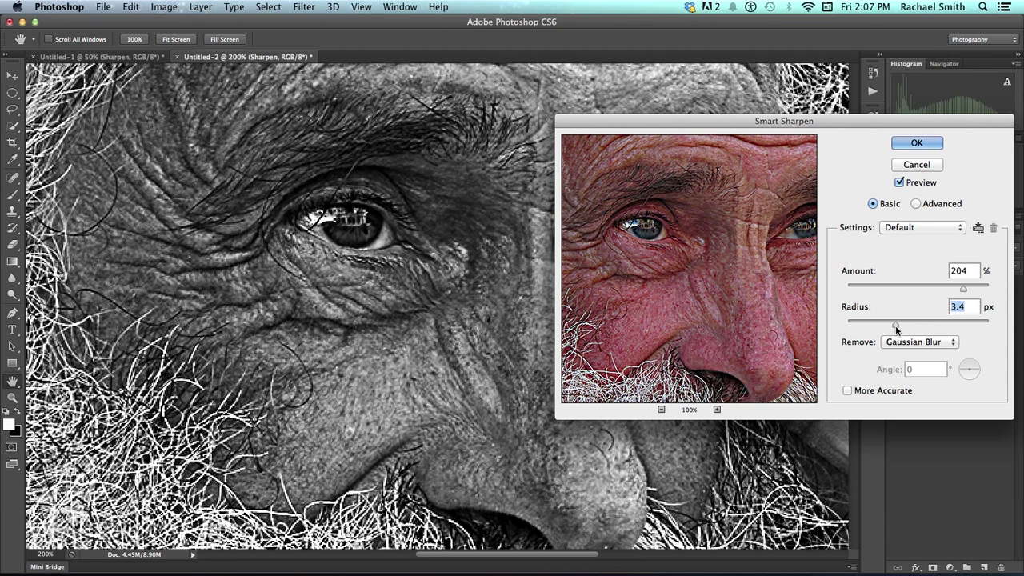
drag(963, 295, 925, 289)
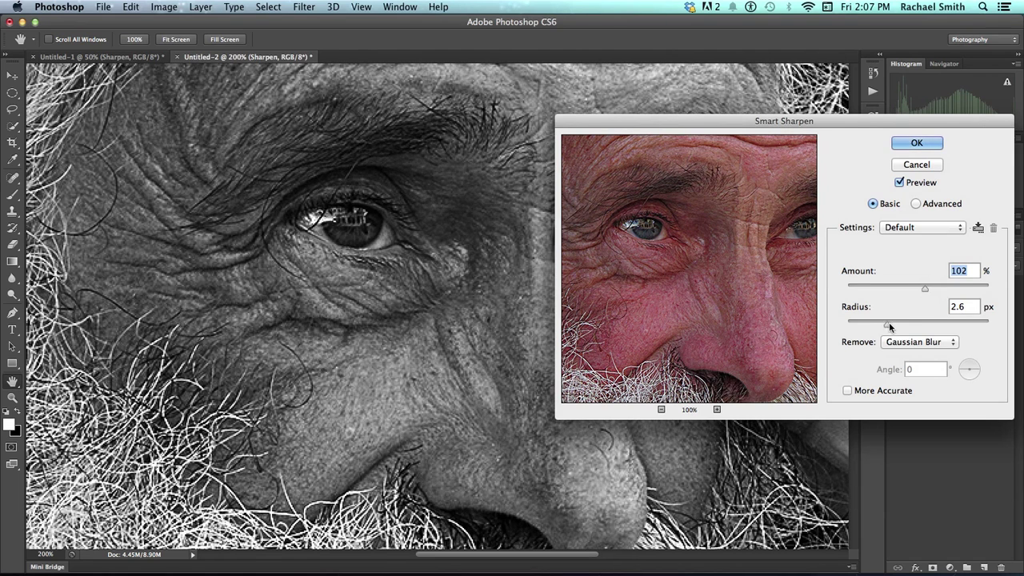
click(887, 323)
Compare the preview and apply Smart Sharpen at Amount 83 and Radius 1.0
click(901, 183)
click(900, 183)
click(900, 182)
click(901, 183)
drag(924, 288, 915, 287)
drag(887, 323, 875, 325)
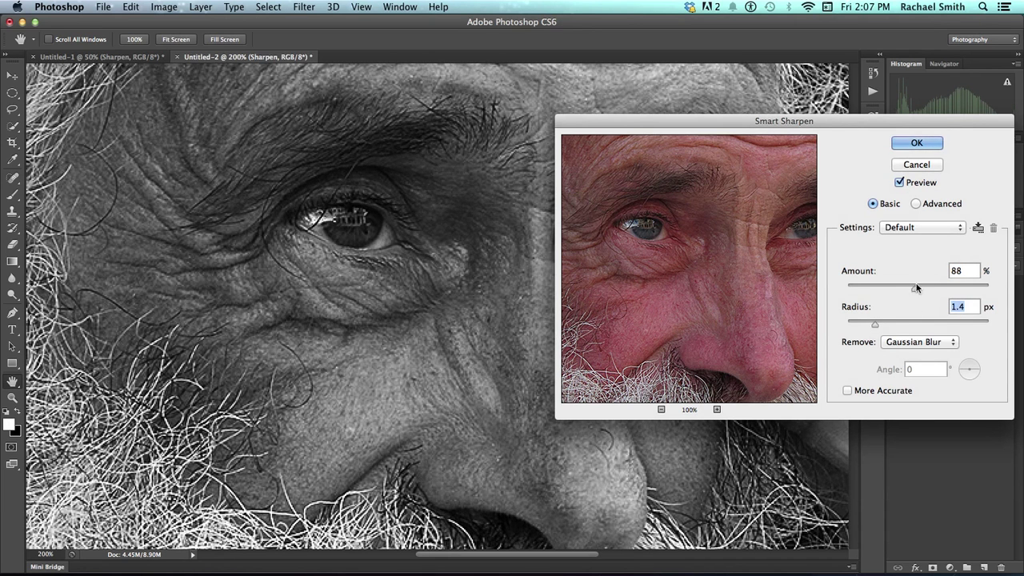
drag(915, 287, 911, 288)
drag(875, 325, 870, 325)
click(870, 325)
click(917, 143)
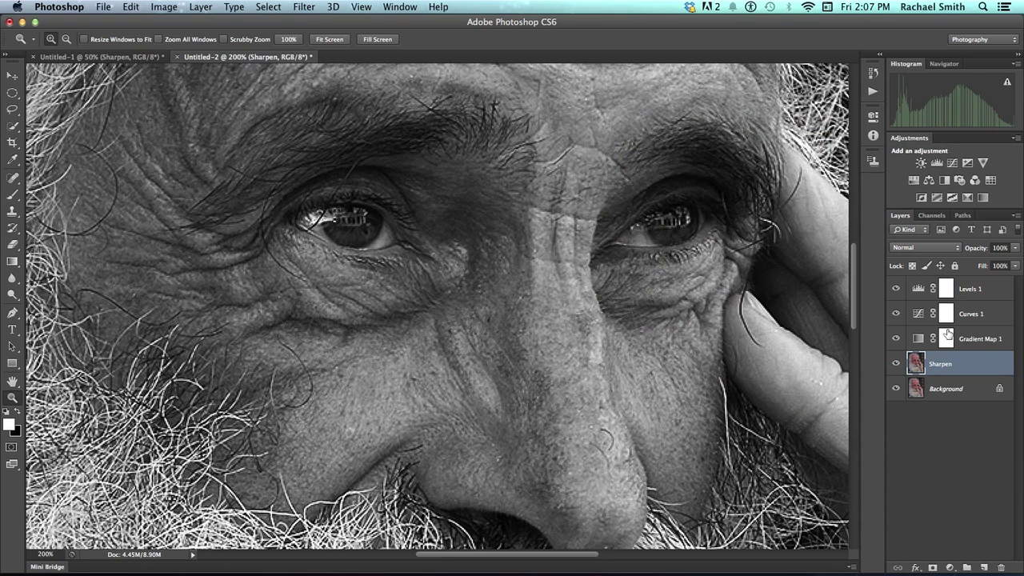
double_click(919, 290)
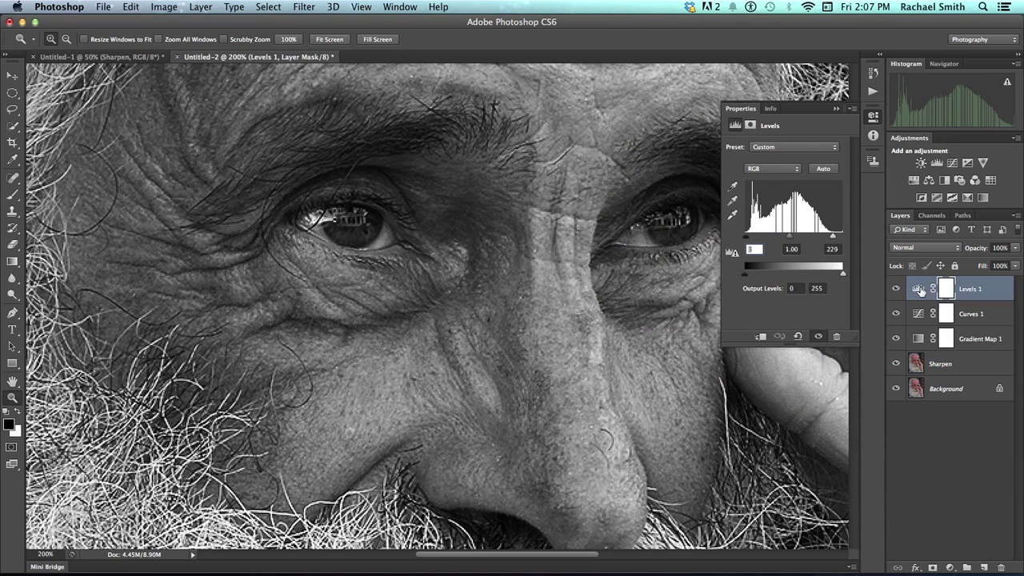
click(919, 316)
click(916, 341)
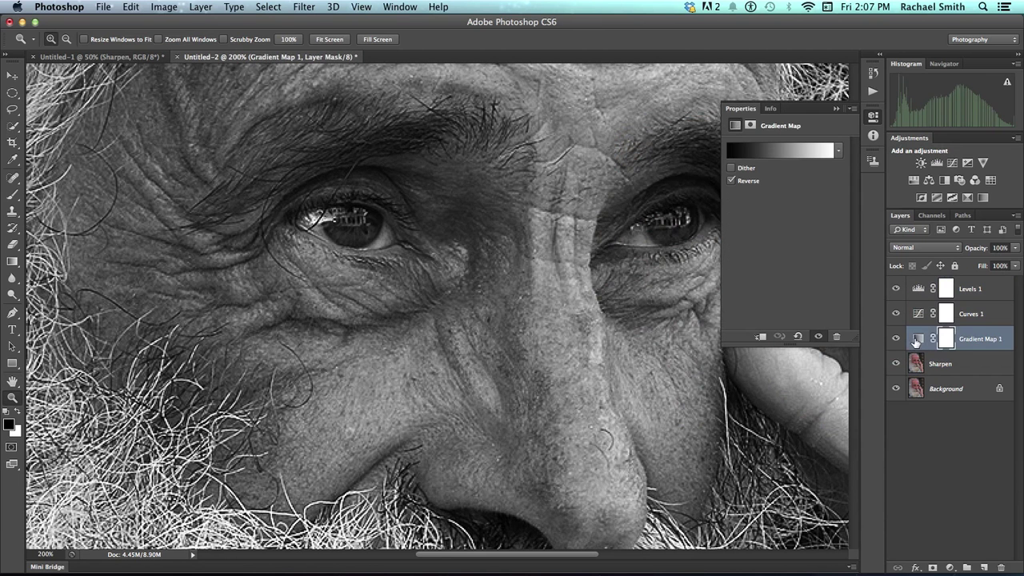
click(945, 366)
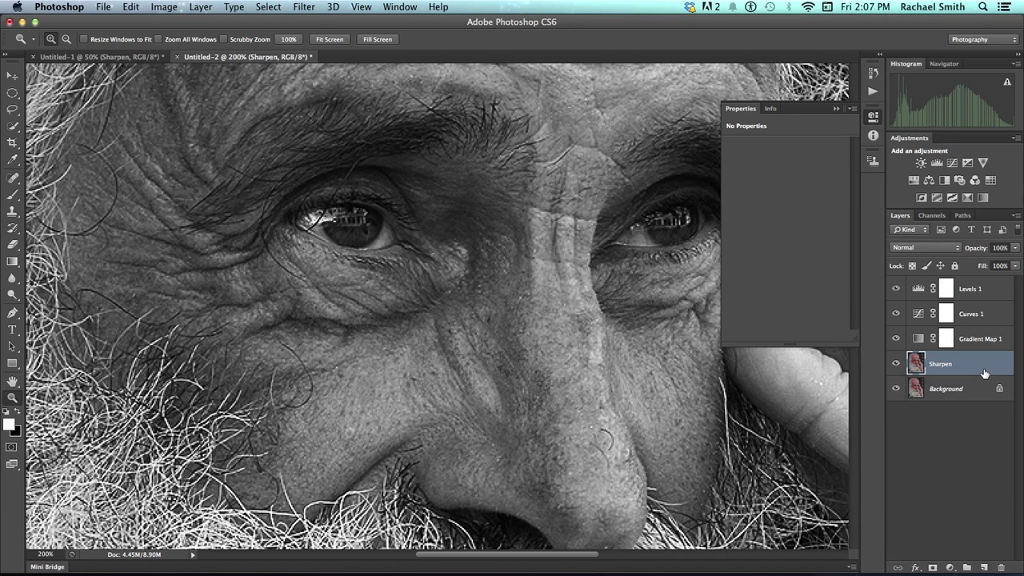
click(837, 109)
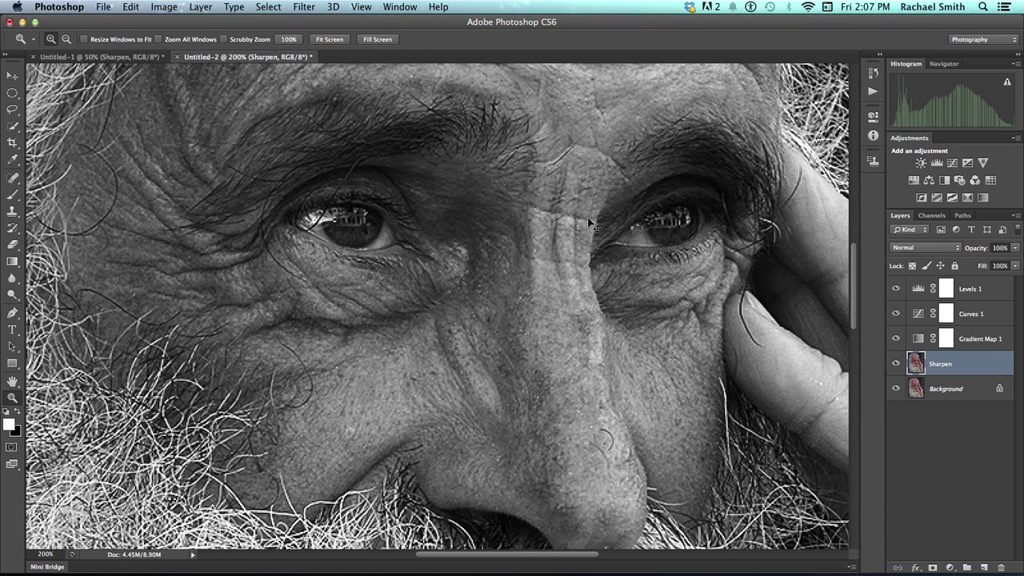
key(super+0)
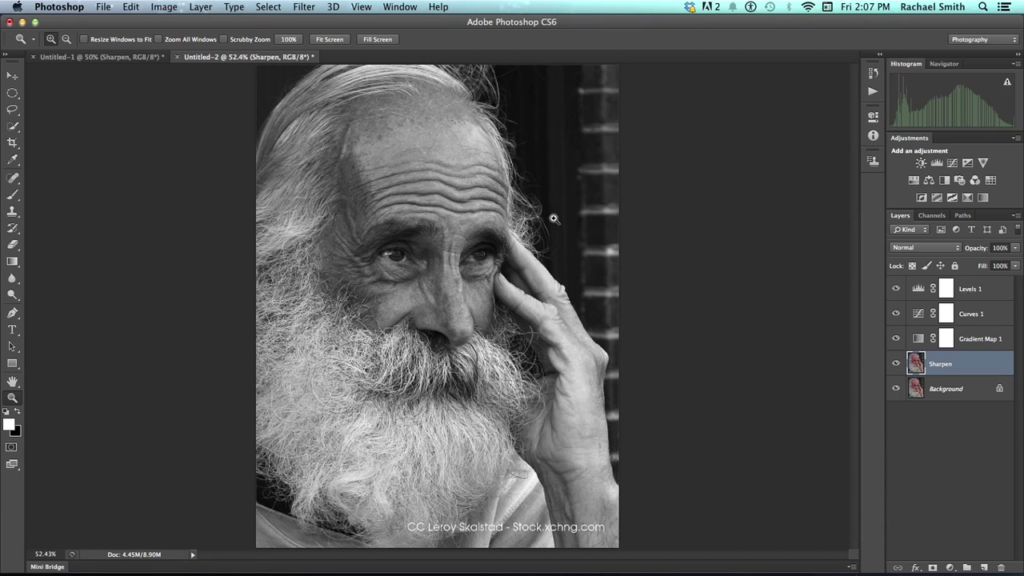
click(897, 364)
click(896, 364)
click(897, 365)
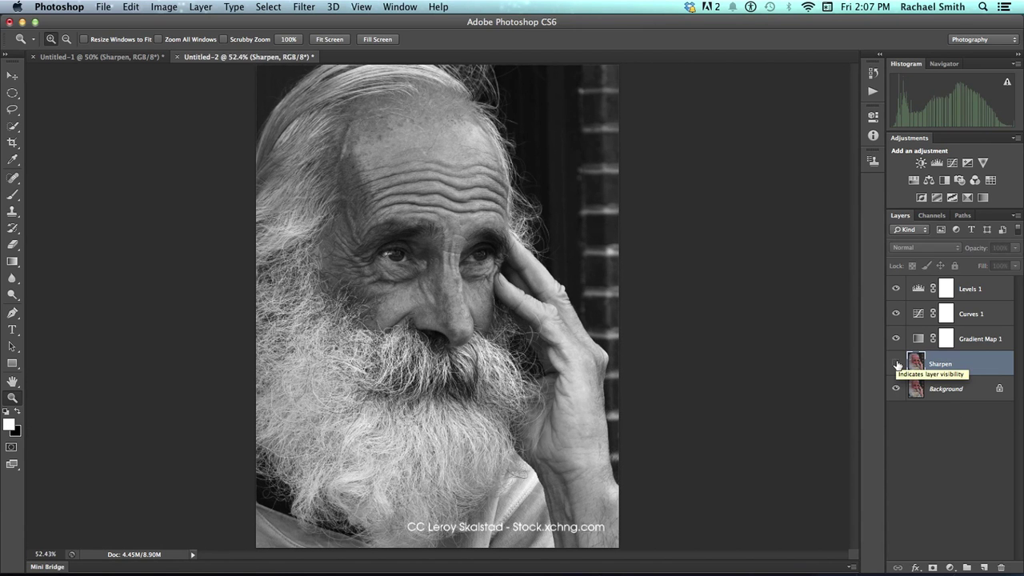
click(898, 365)
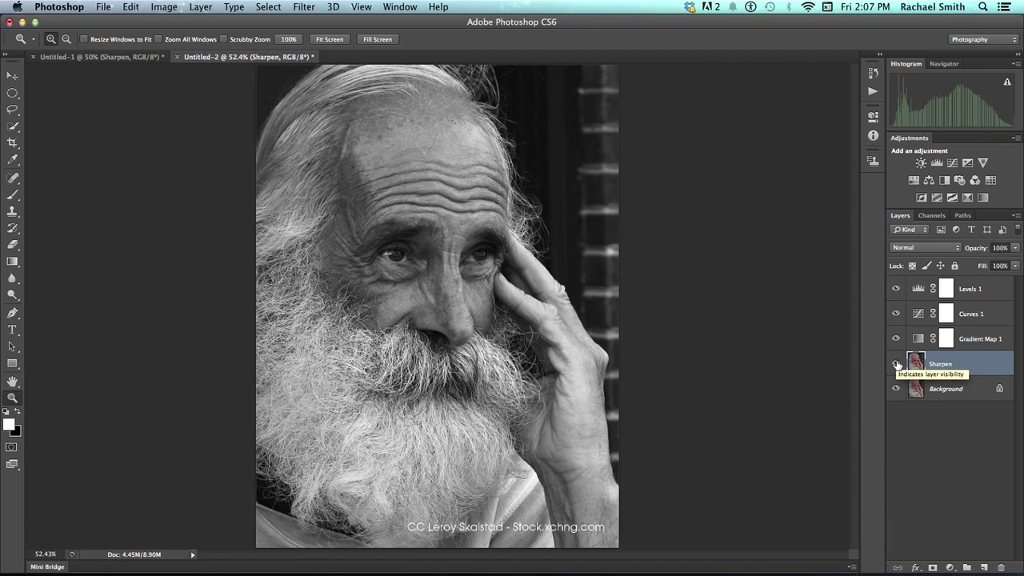
click(897, 365)
click(897, 365)
Add a new layer above Levels 1 and name it 'Dodge Burn'
click(984, 290)
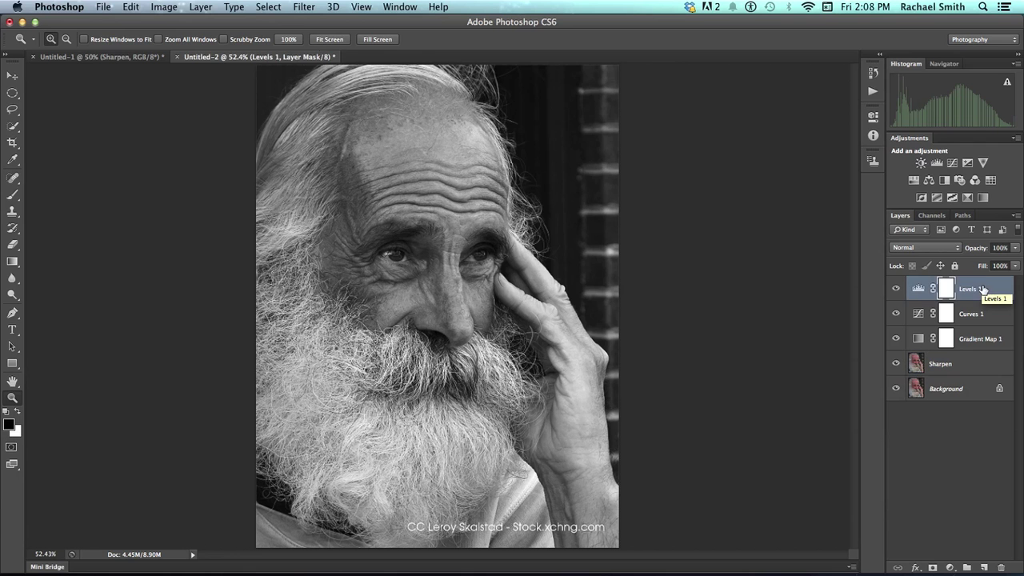
click(985, 569)
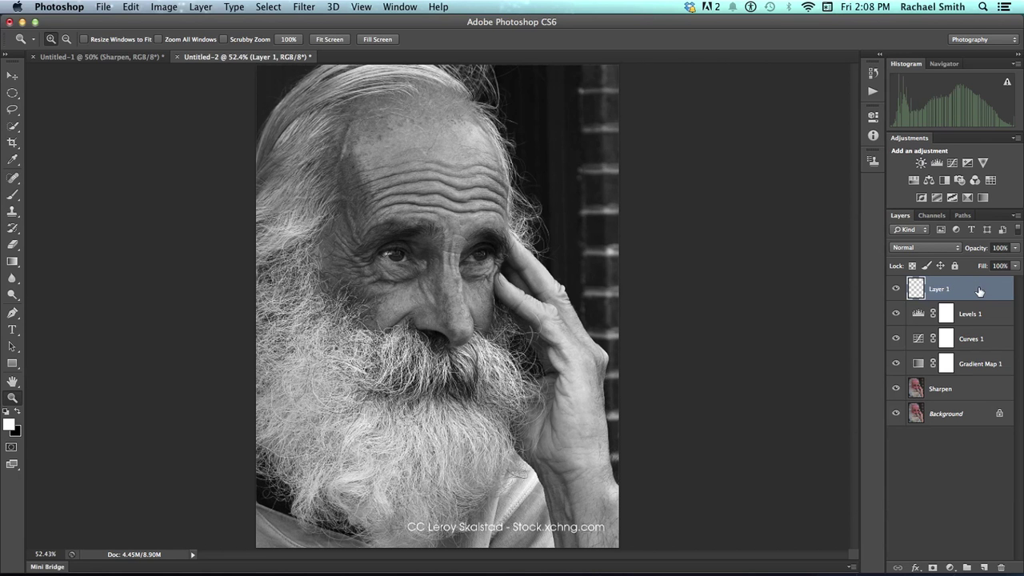
double_click(938, 290)
text(Dodge Burn)
key(Return)
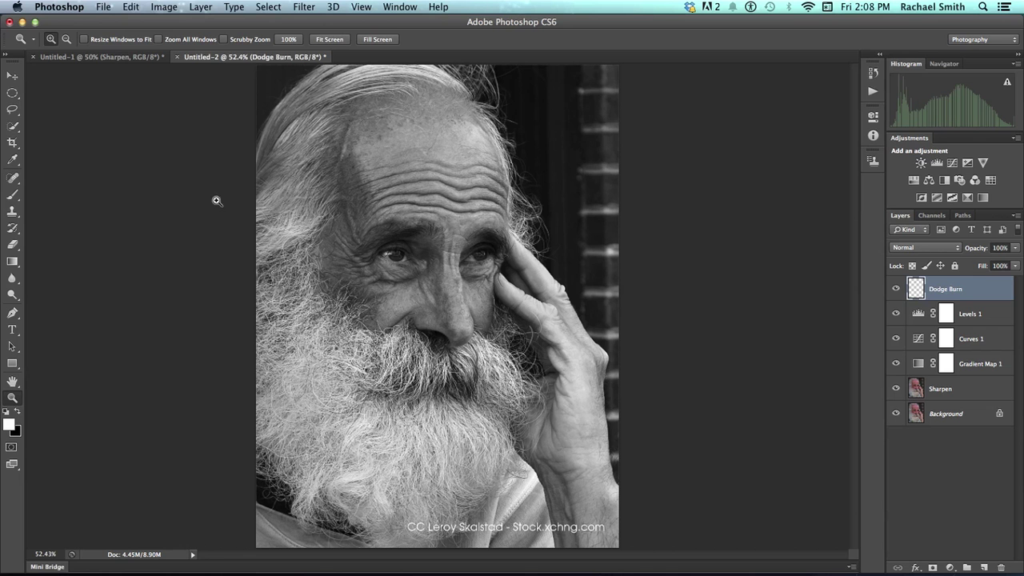
Fill the Dodge Burn layer with 50% Gray using Edit > Fill
click(128, 6)
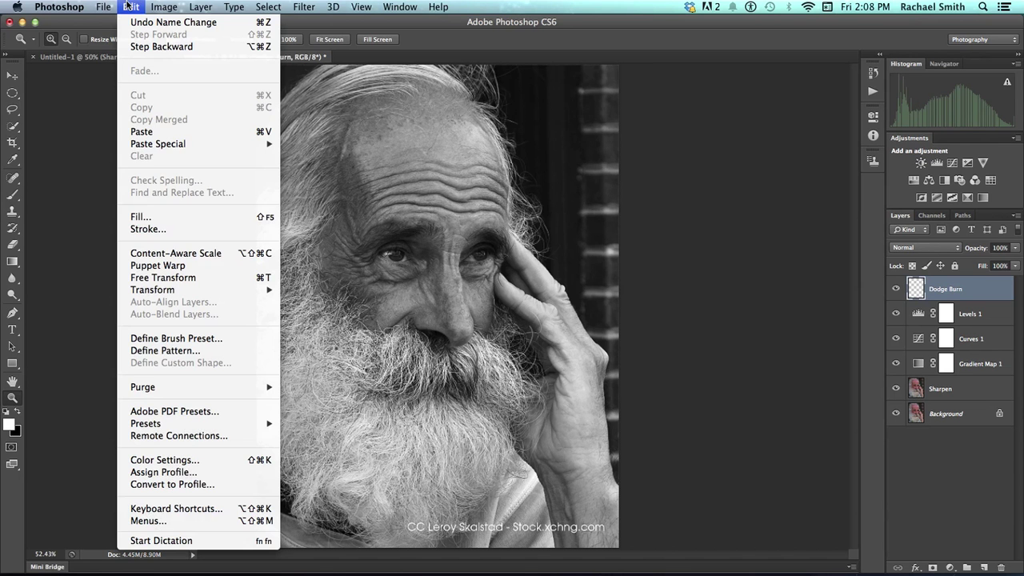
click(153, 219)
click(490, 231)
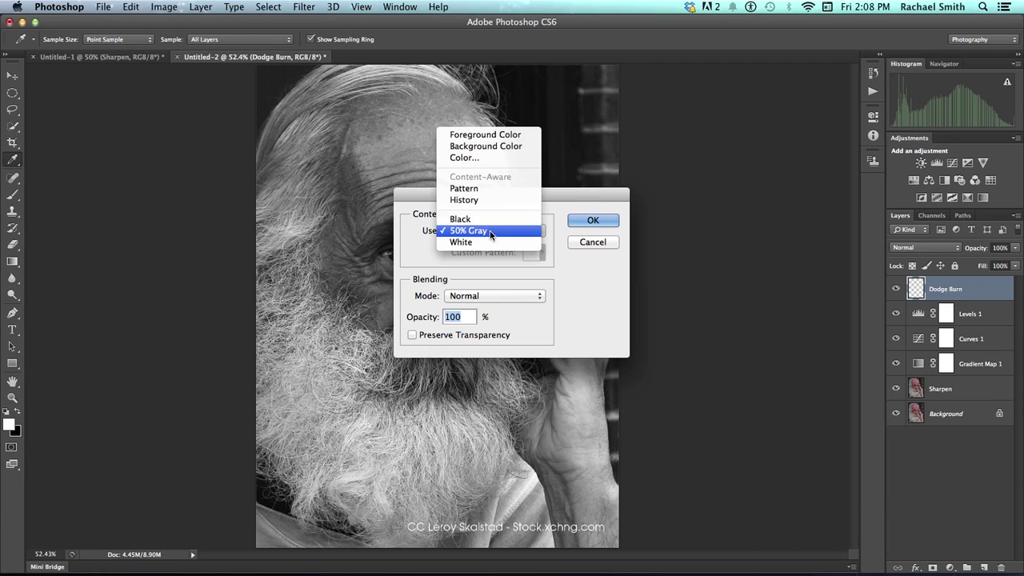
click(486, 135)
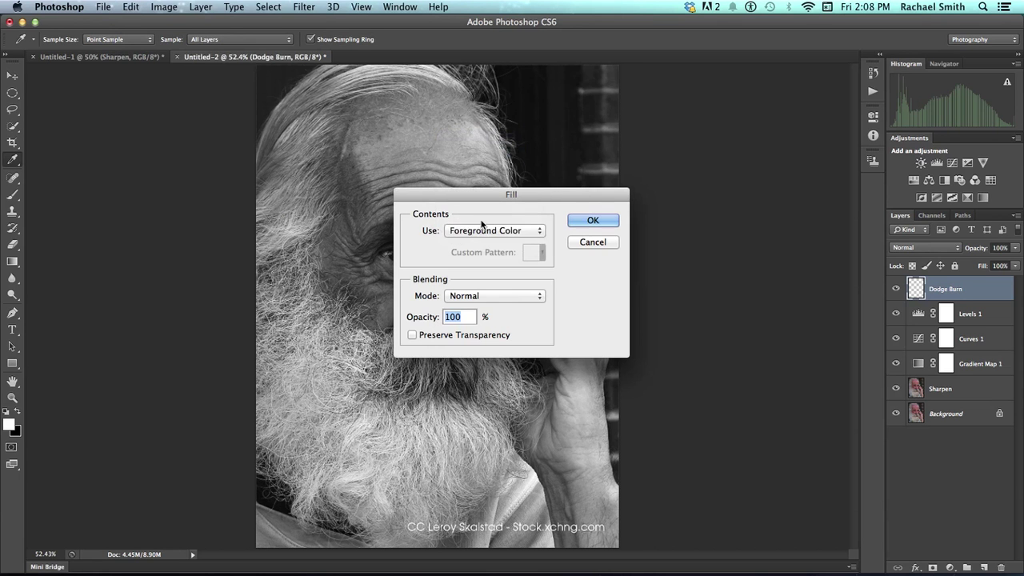
click(482, 230)
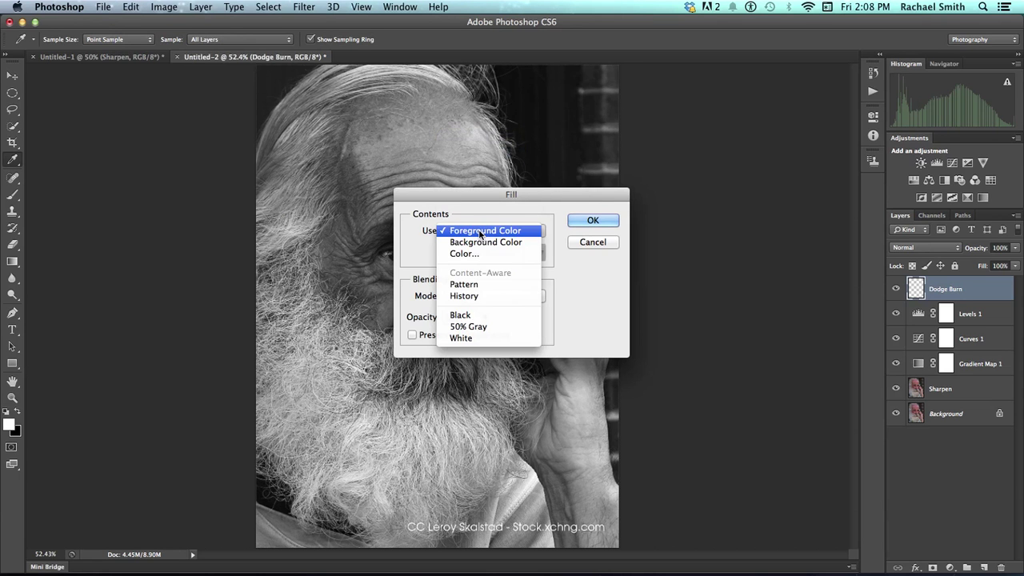
click(472, 326)
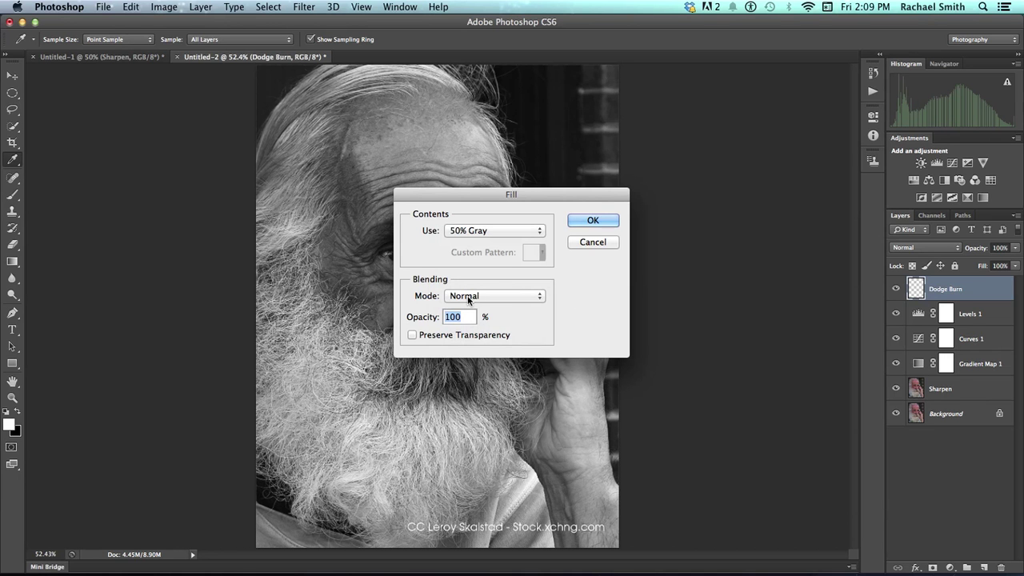
click(577, 221)
key(z)
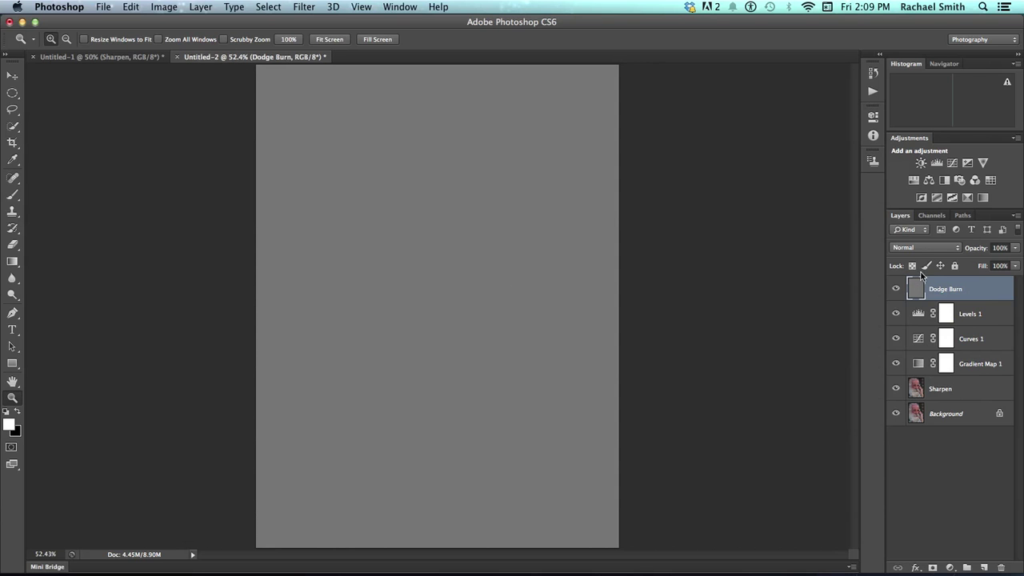
Set the Dodge Burn layer's blend mode to Overlay
click(919, 248)
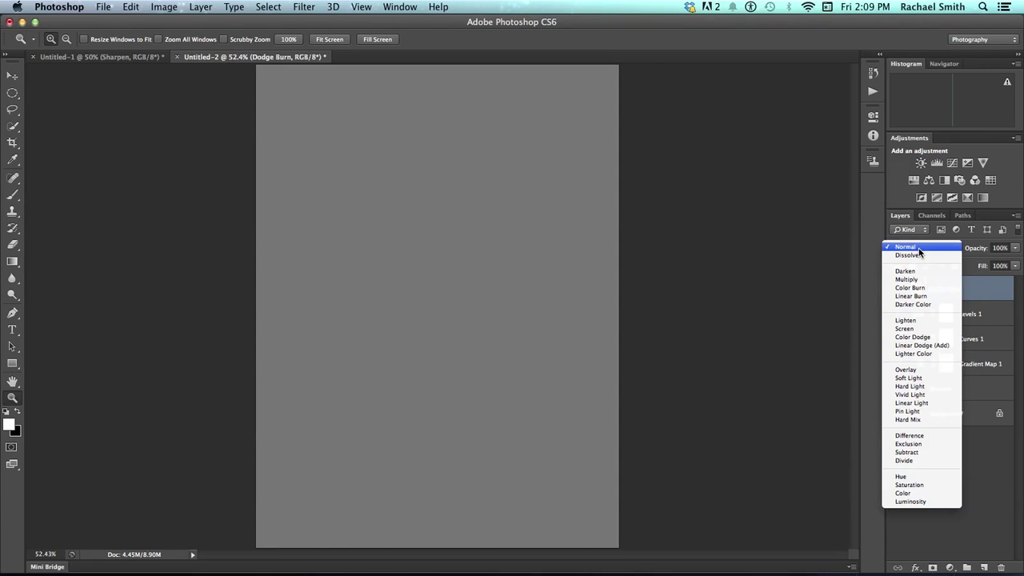
click(905, 248)
click(954, 250)
click(943, 372)
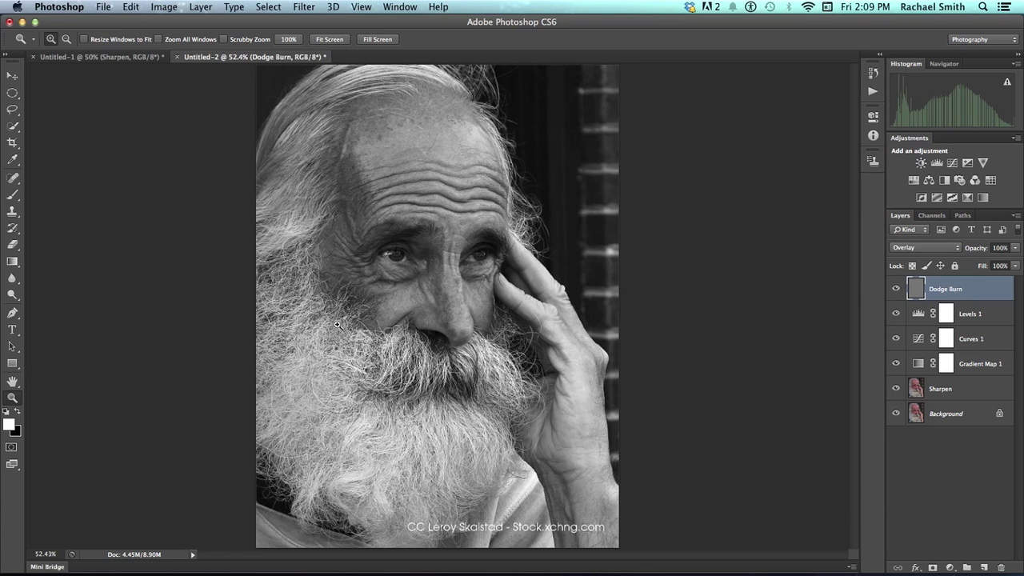
Switch to the Dodge tool and enlarge its brush
click(11, 296)
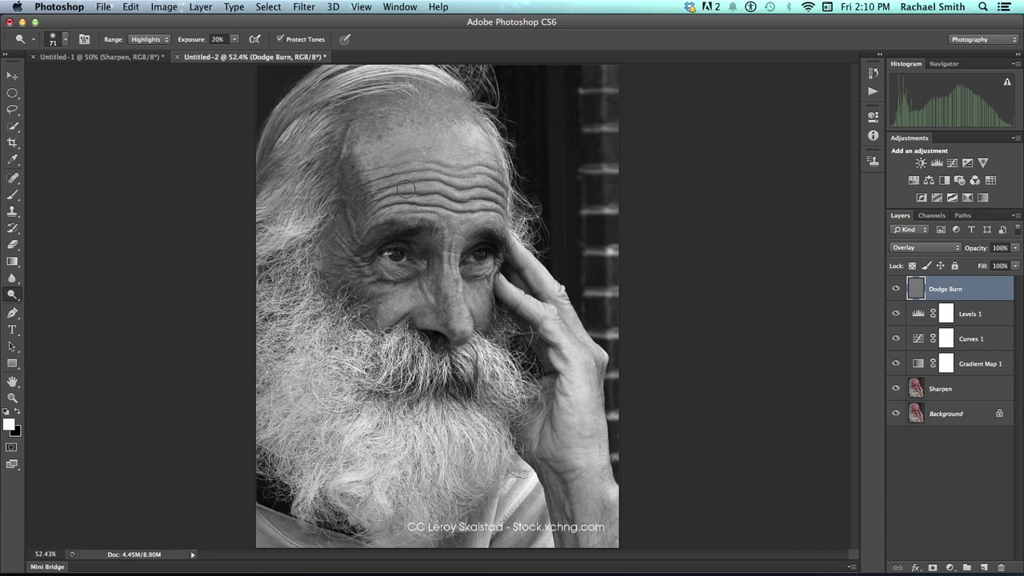
mouse_move(405, 190)
mouse_down()
mouse_move(431, 192)
mouse_move(421, 151)
mouse_move(419, 220)
mouse_up()
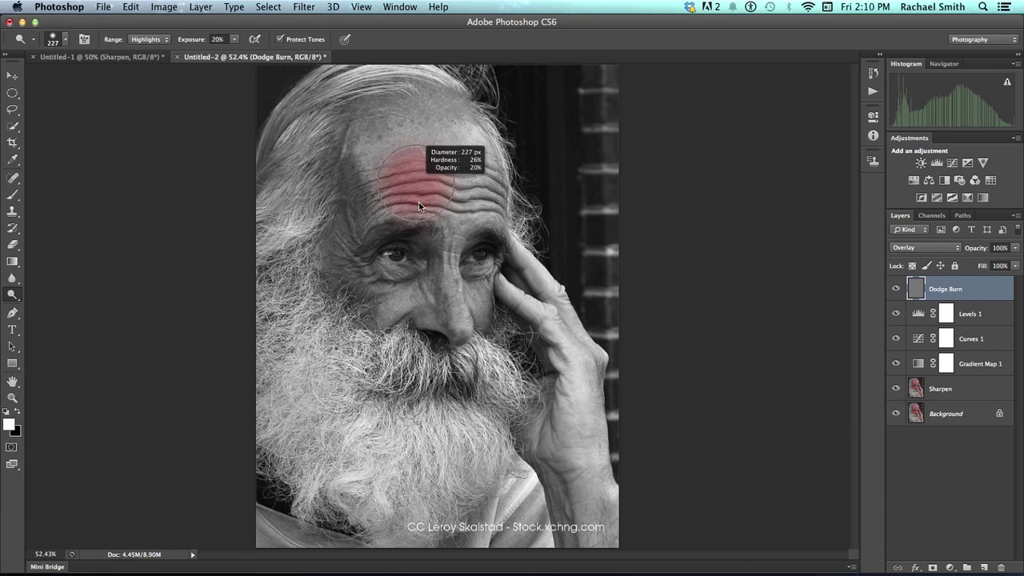
drag(419, 207, 418, 204)
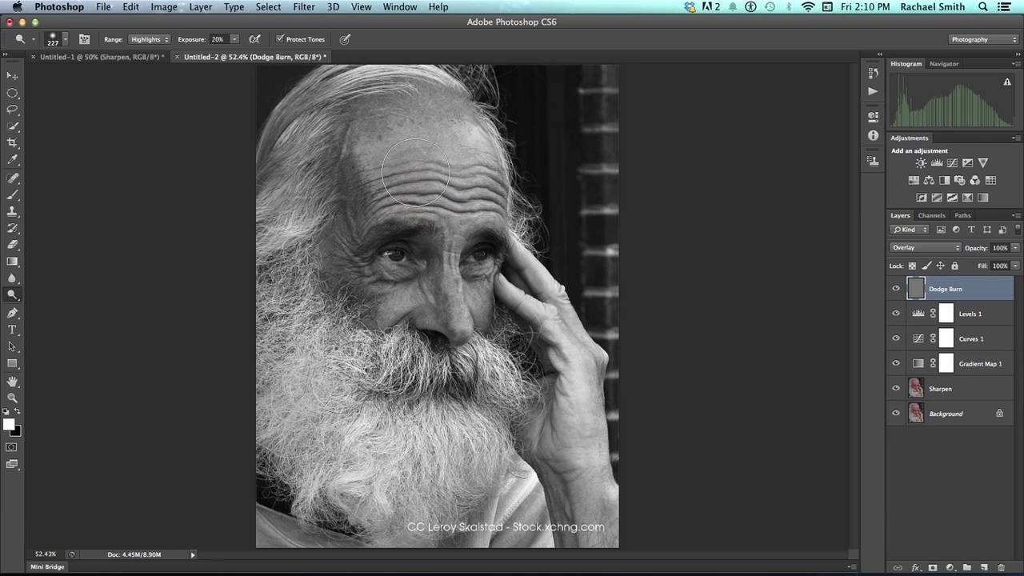
Dodge the forehead wrinkles at 19% exposure, then the cheek beside the nose with a 105 brush
click(234, 42)
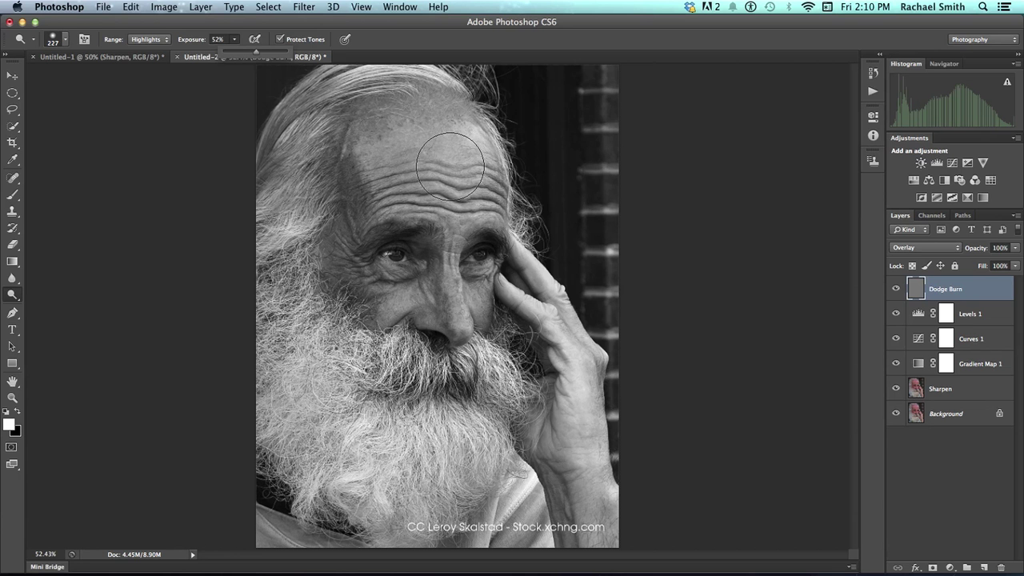
mouse_move(450, 167)
mouse_down()
mouse_move(411, 157)
mouse_move(400, 171)
mouse_move(468, 183)
mouse_move(457, 166)
mouse_move(482, 205)
mouse_move(480, 196)
mouse_move(490, 251)
mouse_move(471, 285)
mouse_move(429, 252)
mouse_move(383, 258)
mouse_move(466, 314)
mouse_move(448, 308)
mouse_move(456, 320)
mouse_up()
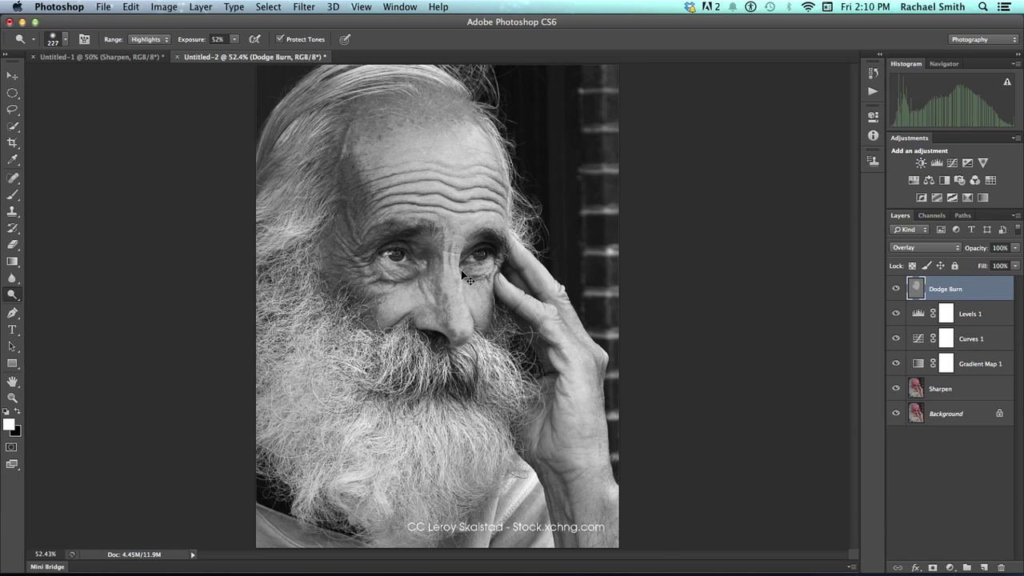
key(super+alt+z)
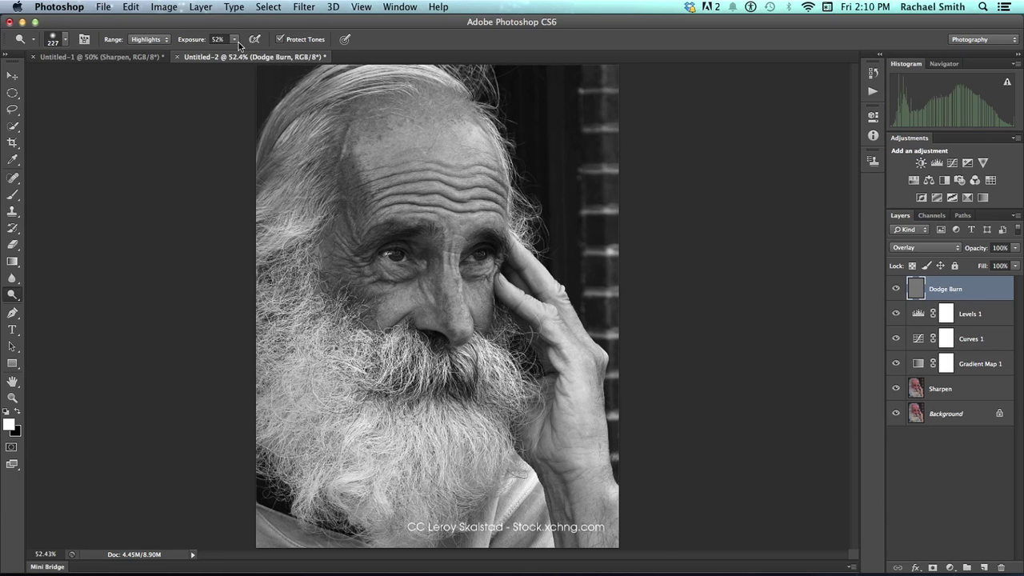
drag(216, 53, 216, 54)
click(398, 147)
mouse_move(398, 146)
mouse_down()
mouse_move(407, 181)
mouse_move(442, 156)
mouse_move(448, 173)
mouse_move(480, 186)
mouse_up()
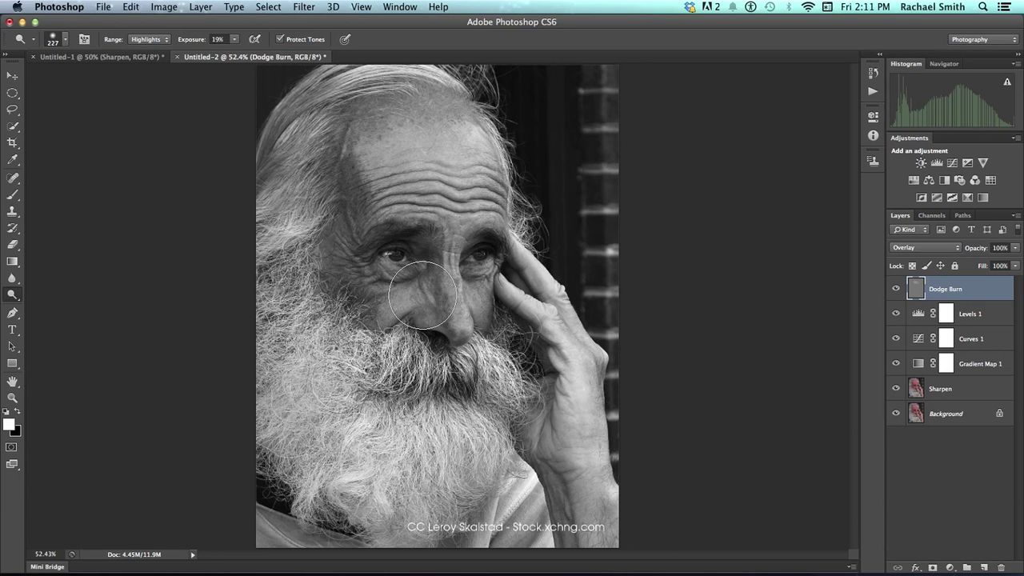
mouse_move(423, 296)
mouse_down()
mouse_move(402, 292)
mouse_move(382, 306)
mouse_move(402, 301)
mouse_up()
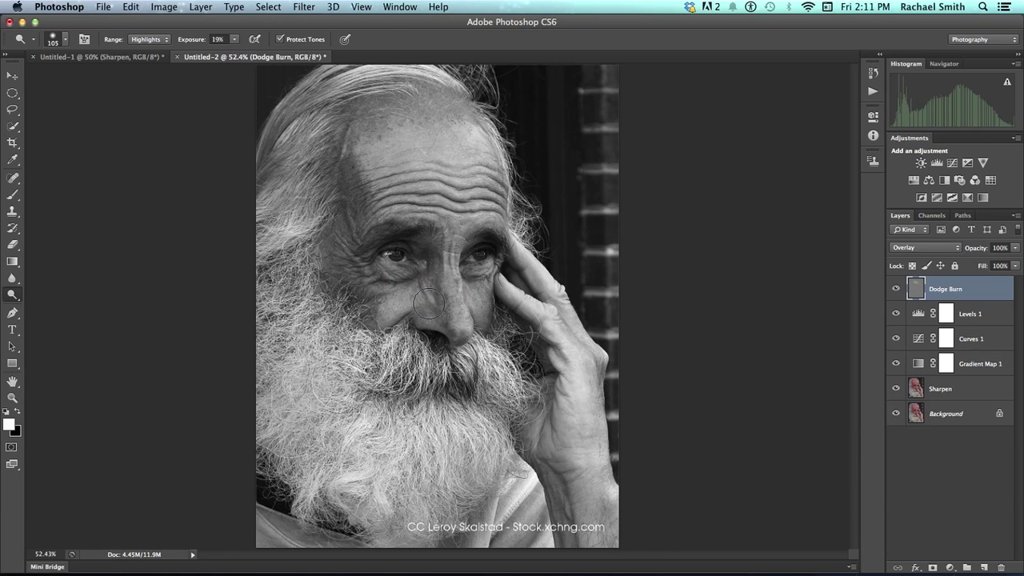
drag(478, 306, 471, 313)
Zoom in on the nose bridge and frame the eyes in a close-up view
key(z)
click(453, 291)
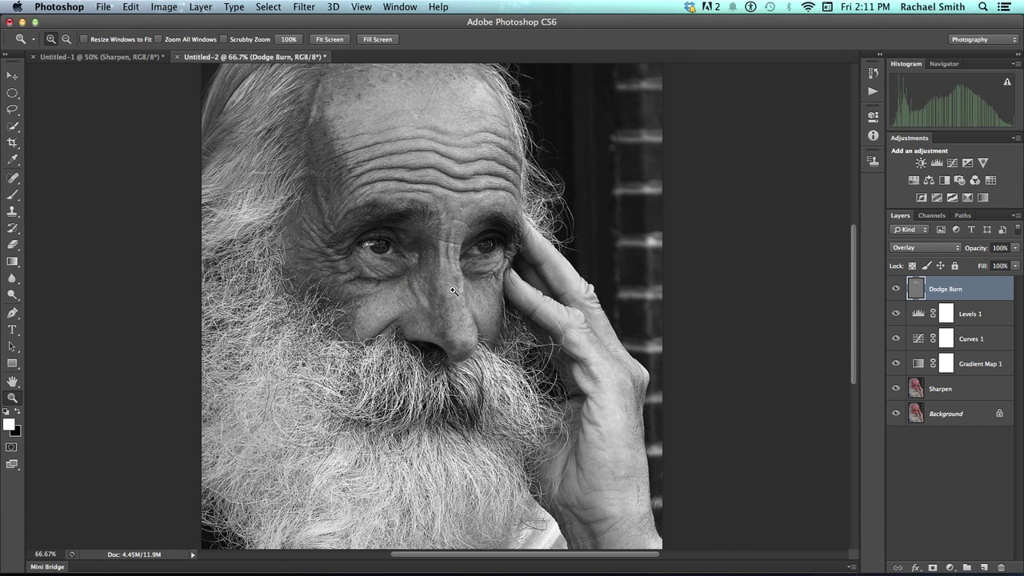
click(432, 269)
drag(435, 267, 412, 354)
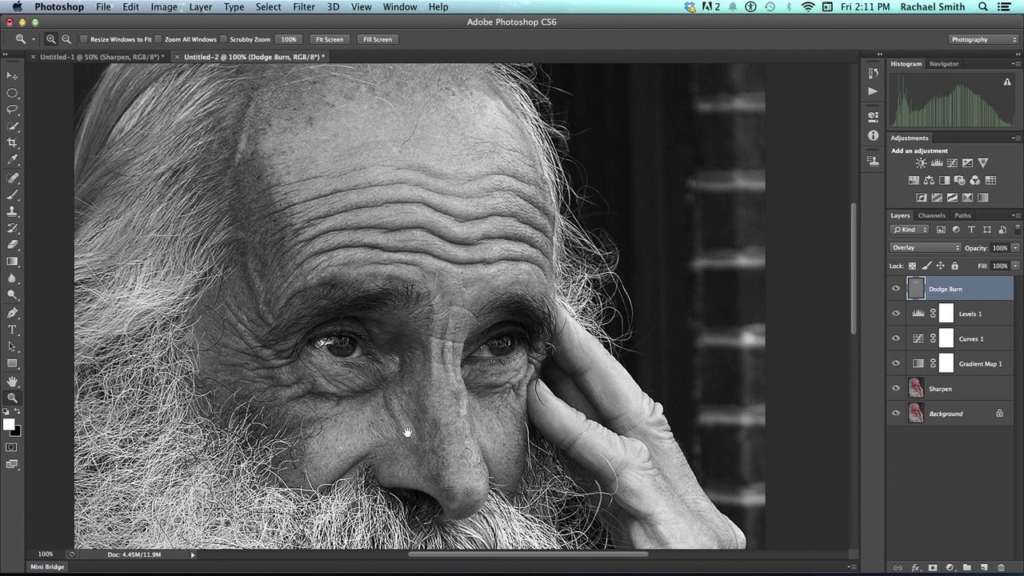
drag(407, 432, 401, 407)
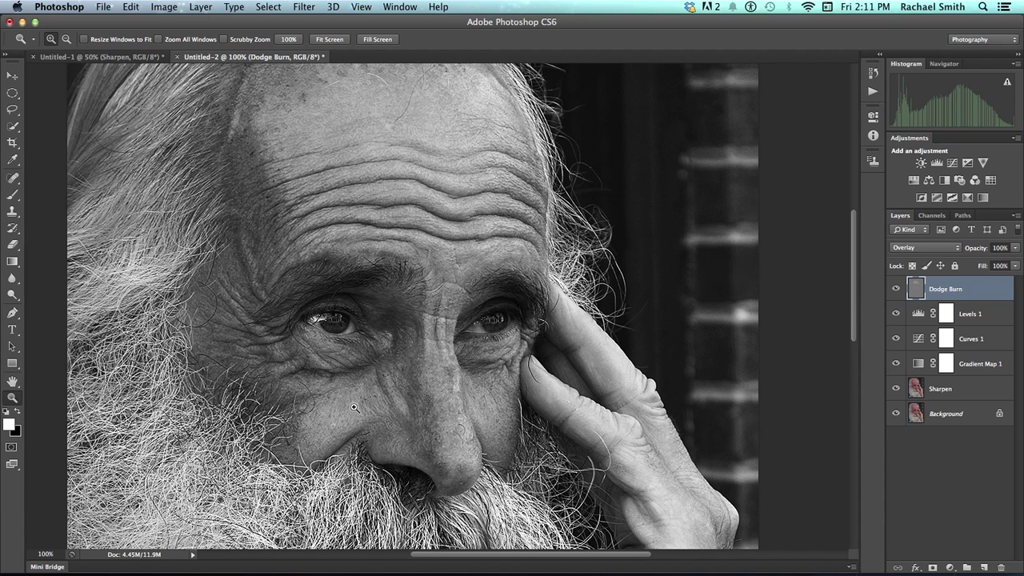
Return to the Dodge tool with a smaller brush for detail work
key(o)
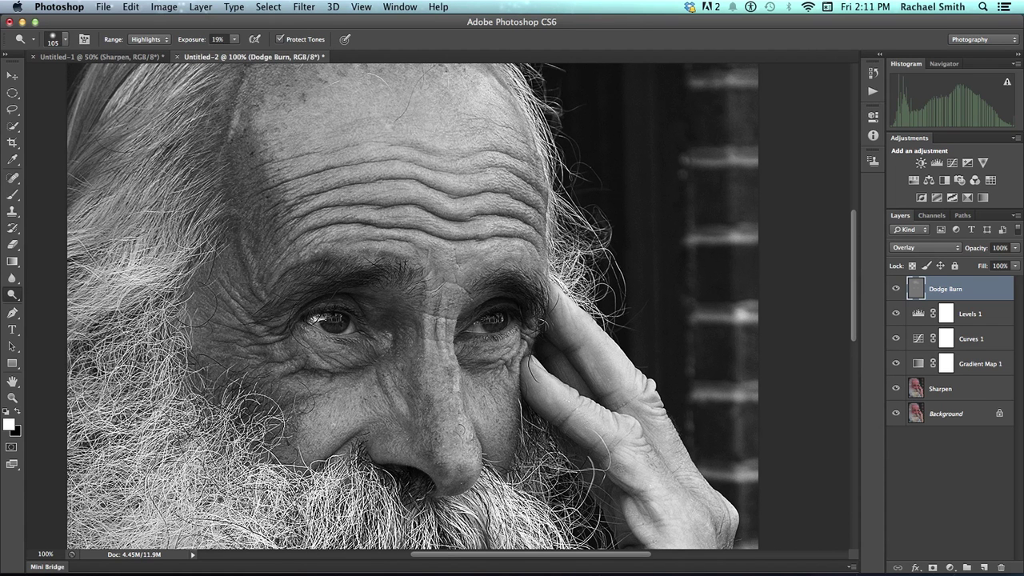
drag(334, 412, 325, 408)
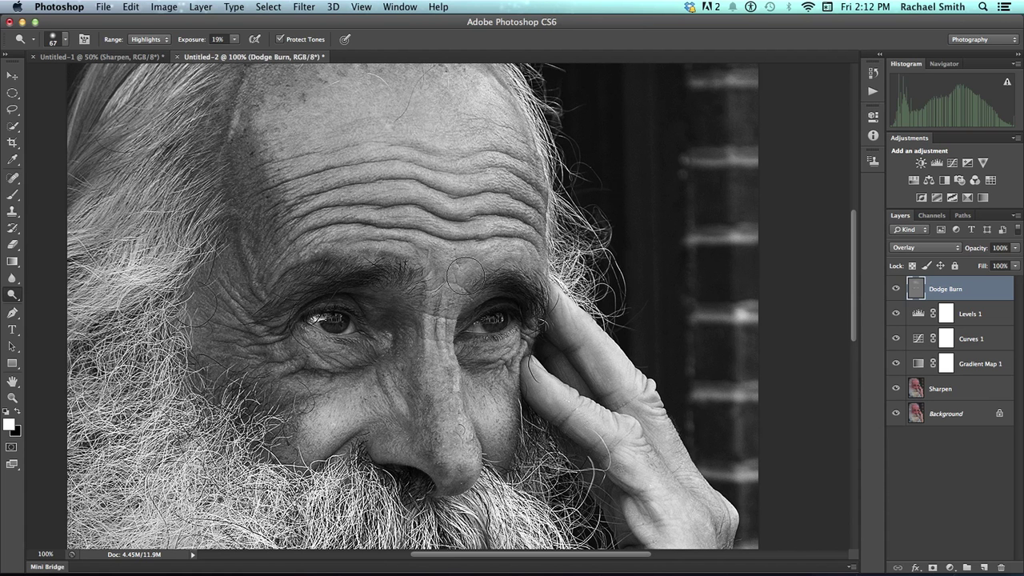
Pan down to the beard, dodge its lower-left part, and raise Dodge exposure to 40%
scroll(468, 282, down, 1)
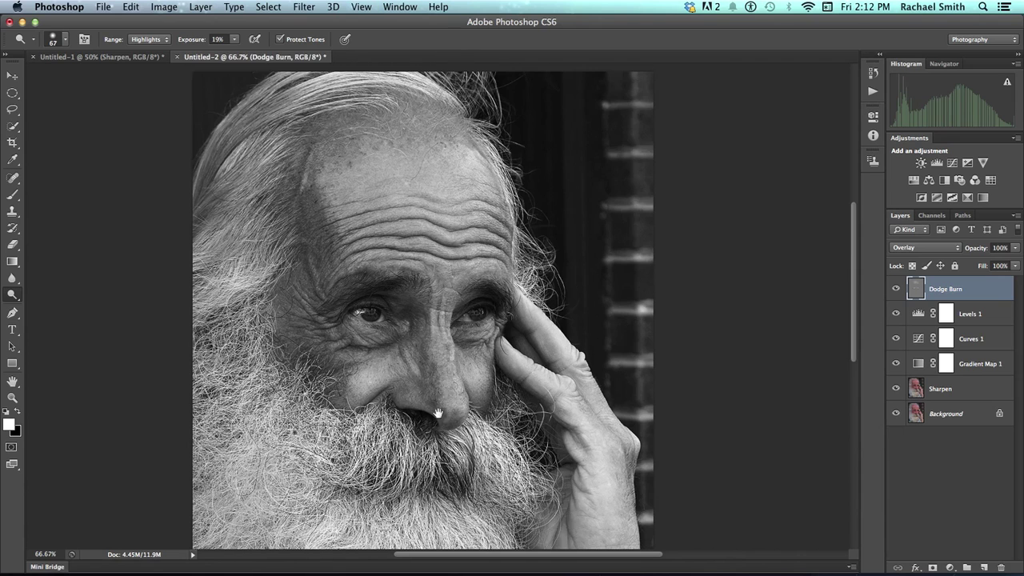
mouse_move(438, 413)
mouse_down()
mouse_move(464, 213)
mouse_move(457, 251)
mouse_move(449, 236)
mouse_move(472, 251)
mouse_up()
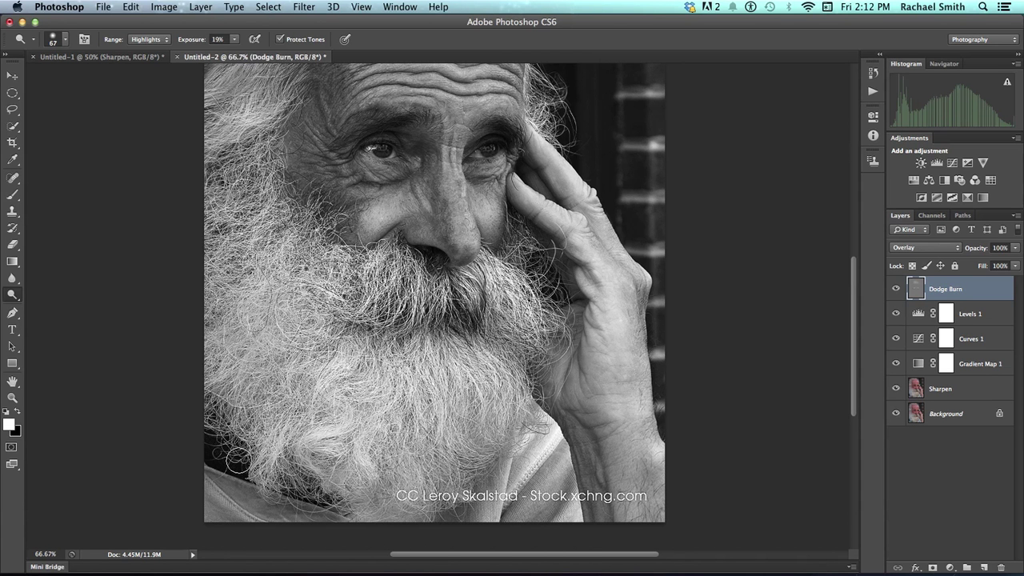
mouse_move(238, 460)
mouse_down()
mouse_move(261, 409)
mouse_move(296, 402)
mouse_move(312, 405)
mouse_move(304, 448)
mouse_move(288, 416)
mouse_up()
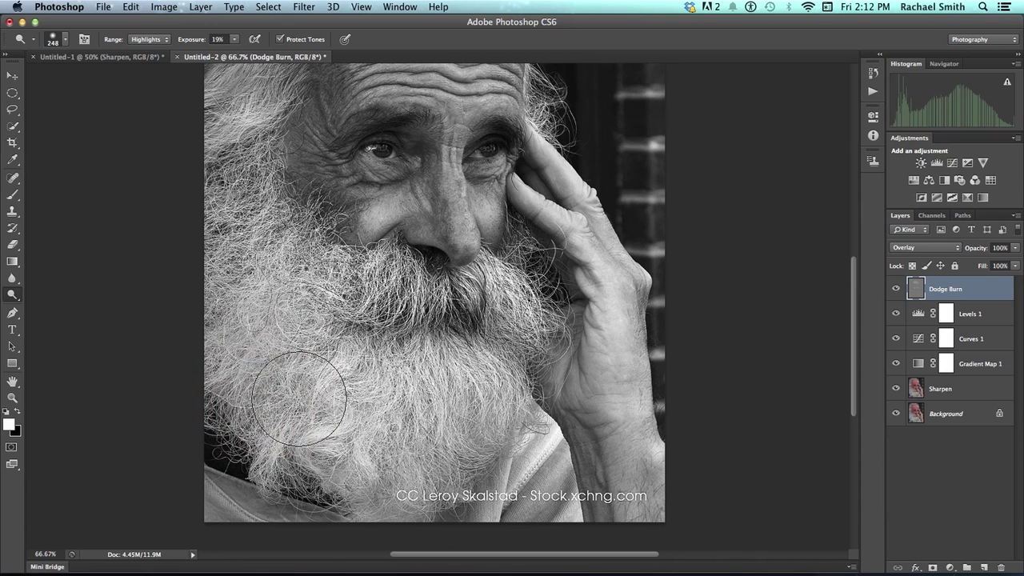
click(233, 40)
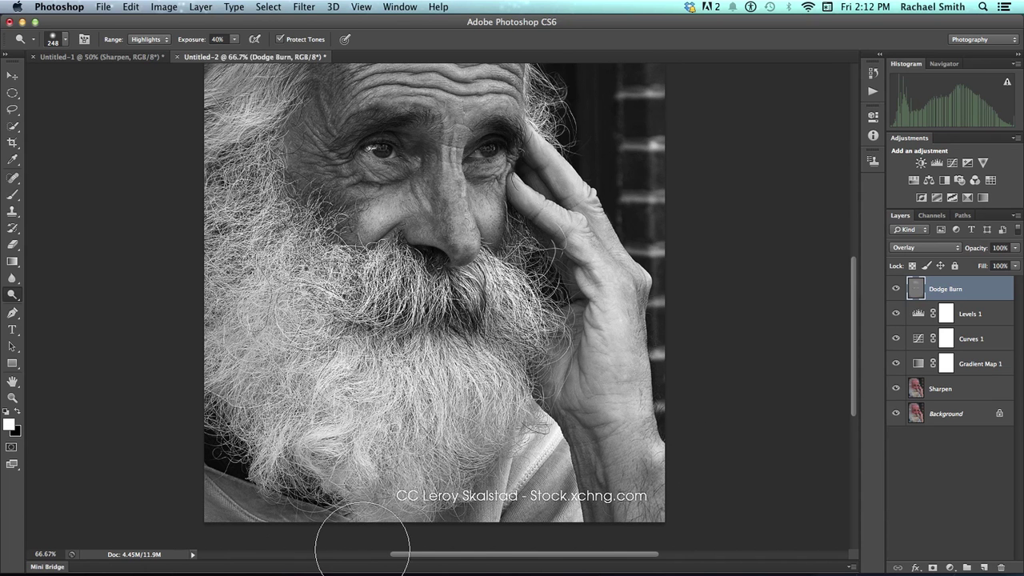
scroll(439, 551, left, 5)
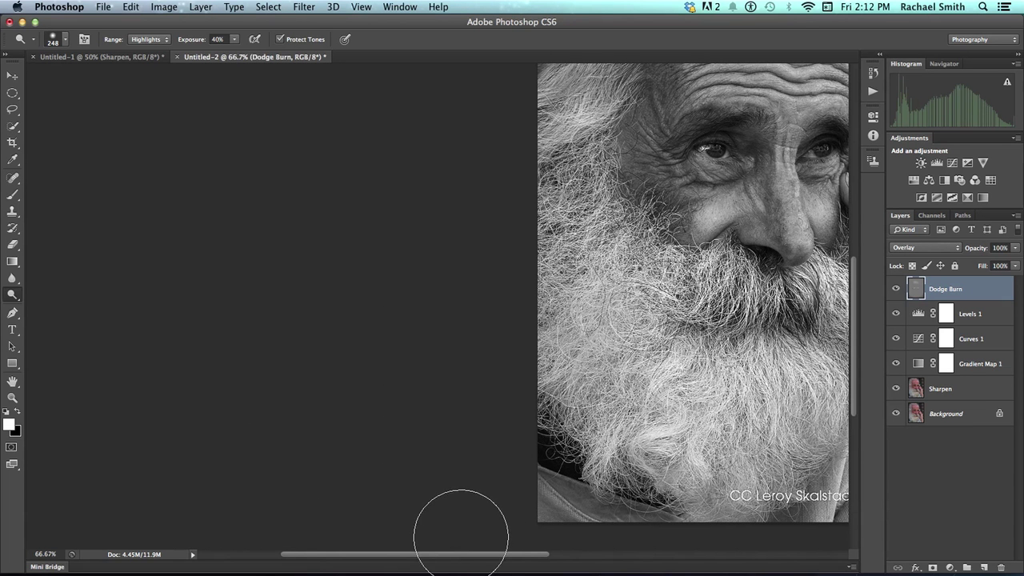
scroll(459, 553, right, 4)
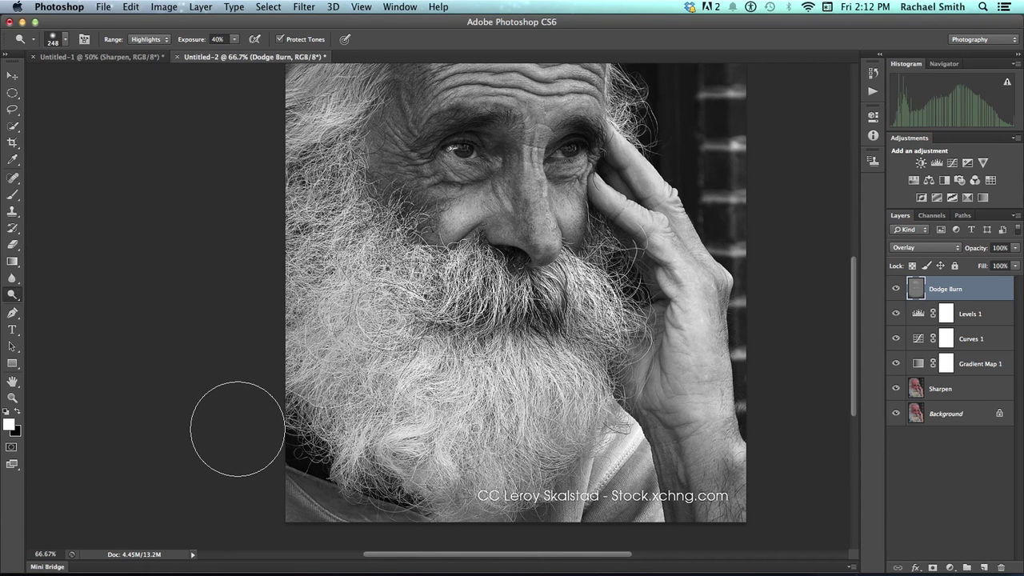
Fit the whole portrait in the window and shrink the dodge brush to 106
click(12, 398)
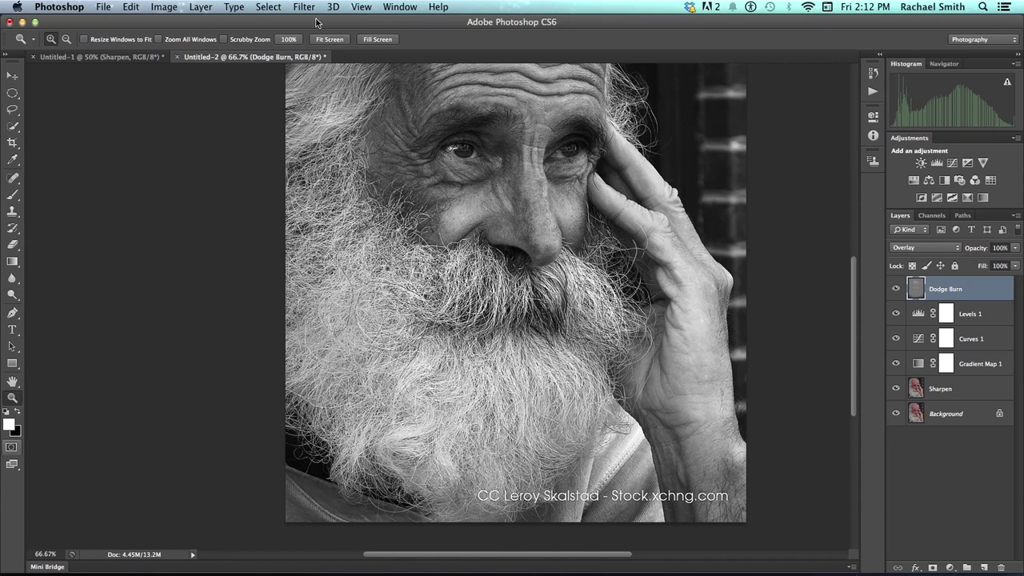
click(330, 39)
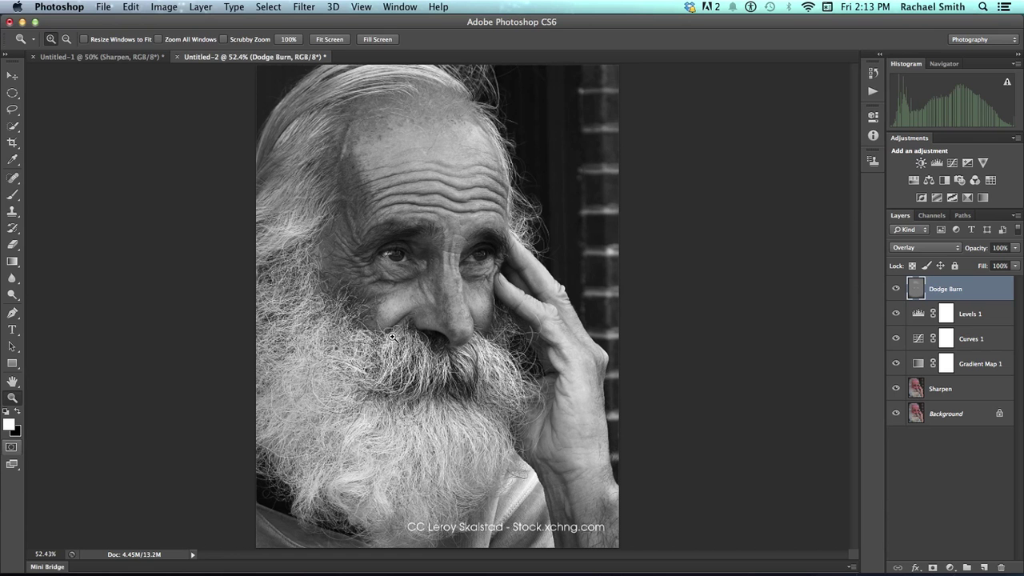
key(o)
drag(394, 323, 352, 323)
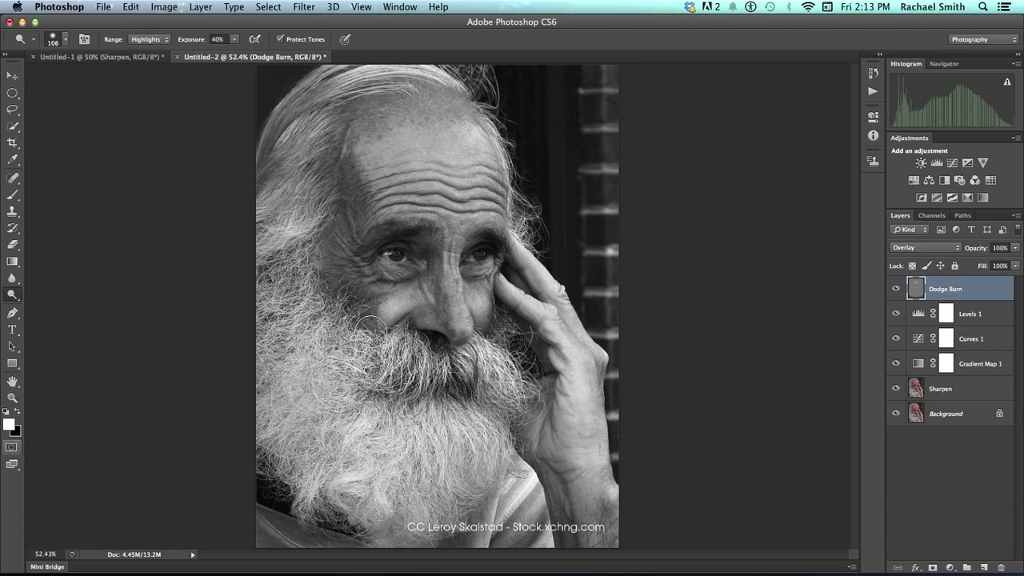
Zoom in close on the face and enlarge the dodge brush for broader strokes
key(z)
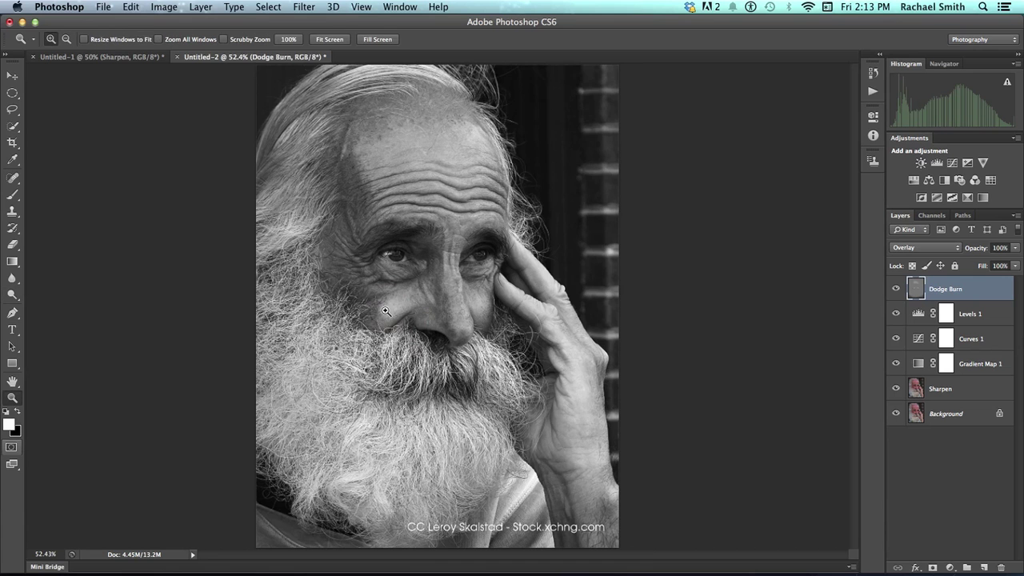
key(super+1)
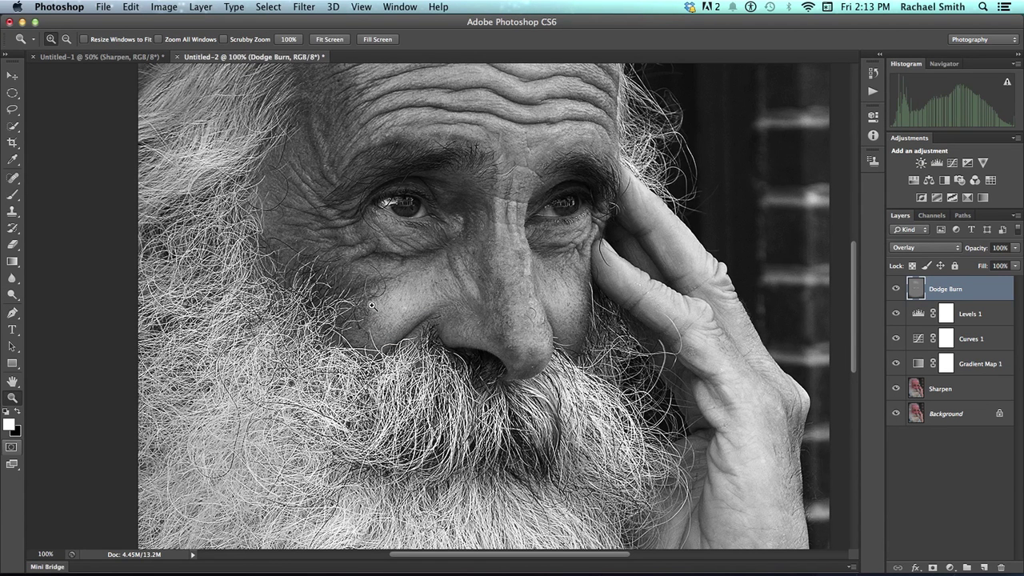
key(o)
mouse_move(357, 303)
mouse_down()
mouse_move(366, 297)
mouse_move(357, 307)
mouse_up()
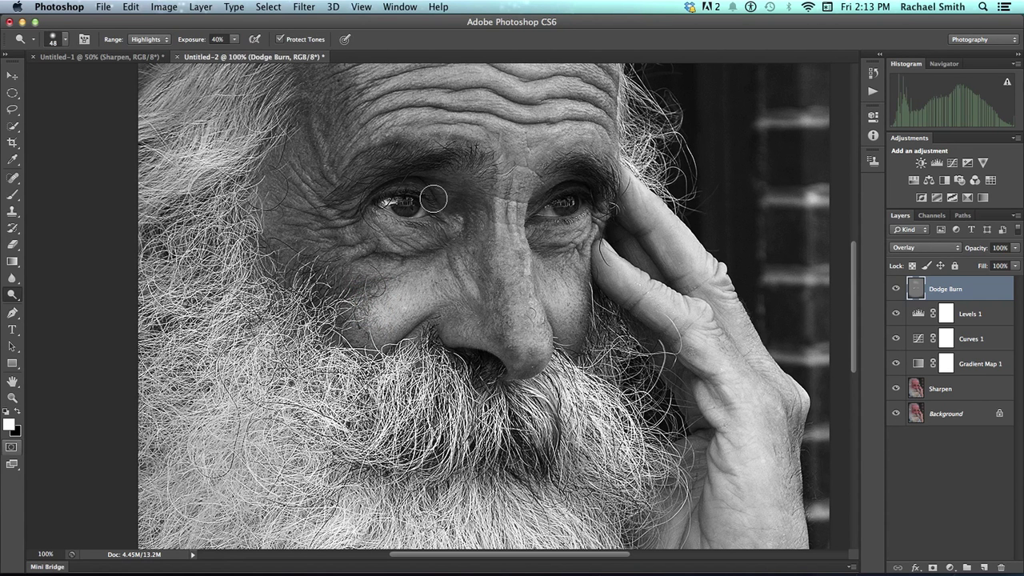
mouse_move(463, 192)
mouse_down()
mouse_move(480, 190)
mouse_move(475, 164)
mouse_move(434, 194)
mouse_move(424, 183)
mouse_up()
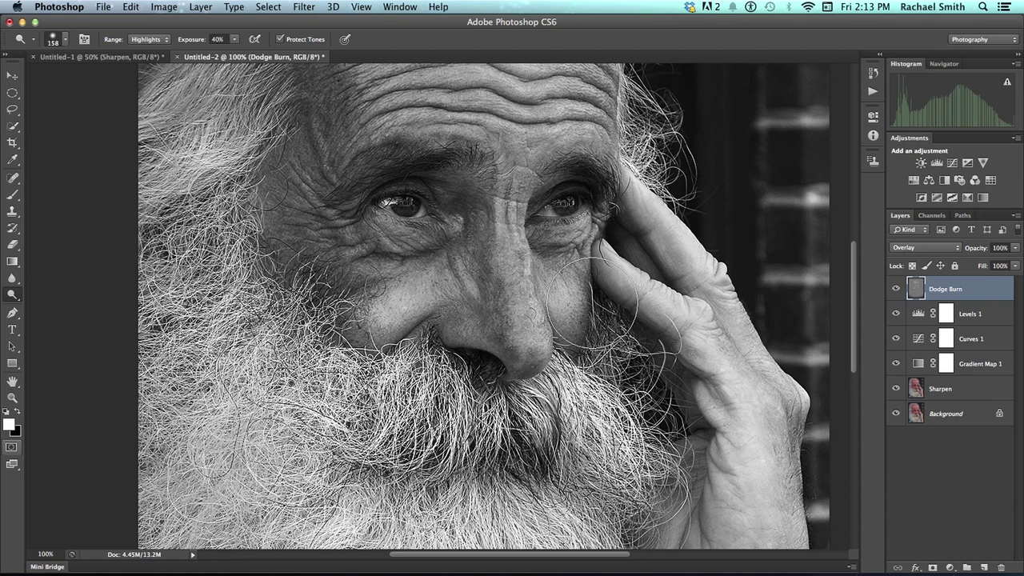
Zoom in on the eyes, centring the view on the left eye
key(z)
click(505, 212)
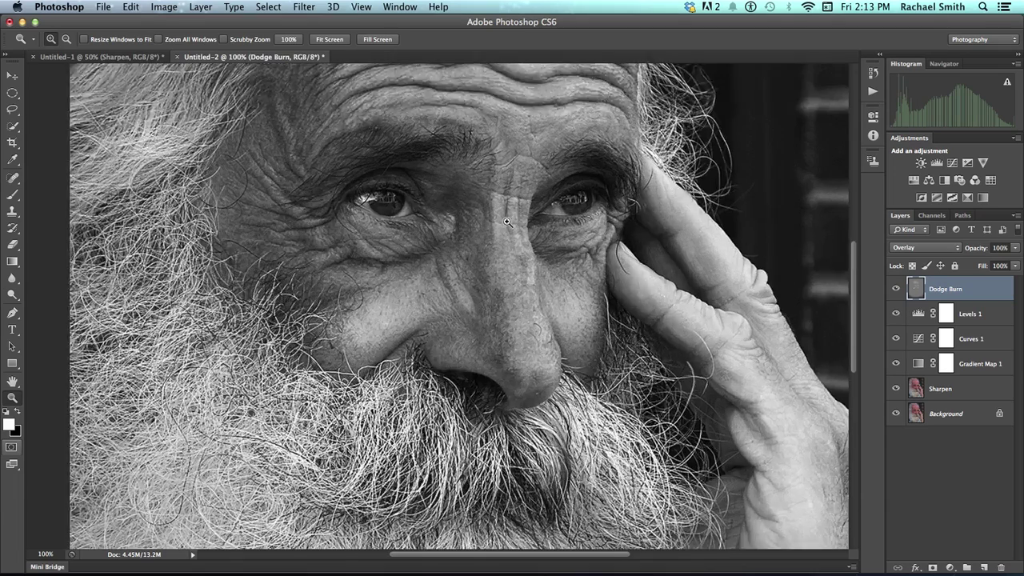
mouse_move(345, 229)
mouse_down()
mouse_move(333, 294)
mouse_move(373, 300)
mouse_move(371, 311)
mouse_up()
click(317, 298)
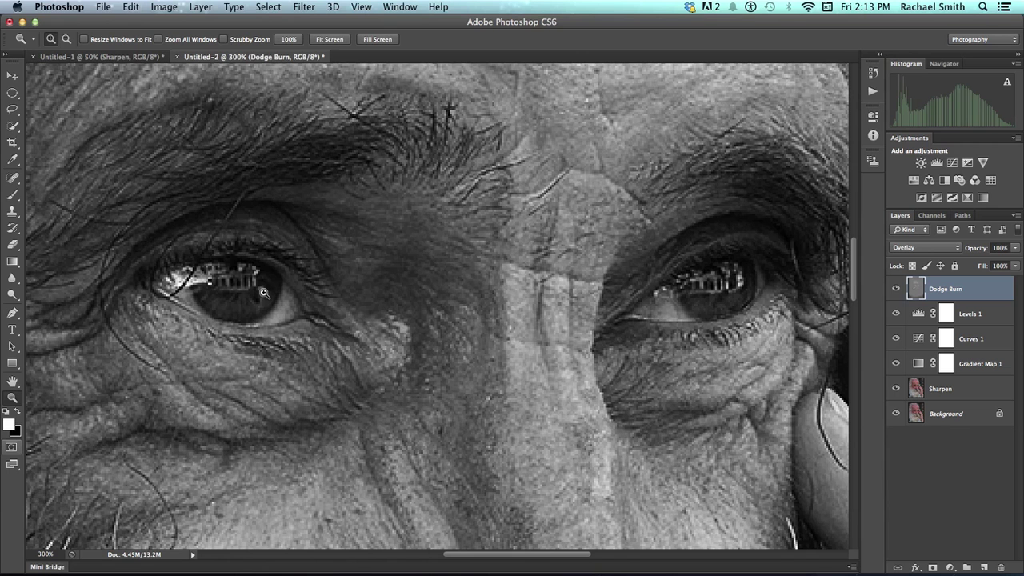
Set a fine 16 px dodge brush for the eyes and pan across to the right eye
key(o)
mouse_move(314, 300)
mouse_down()
mouse_move(196, 297)
mouse_move(251, 298)
mouse_move(284, 353)
mouse_move(274, 232)
mouse_up()
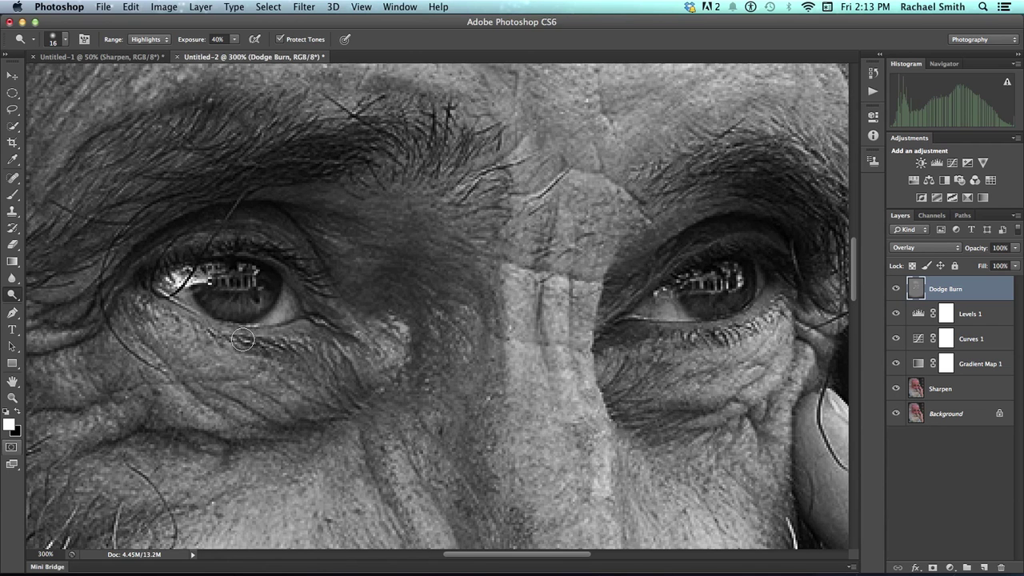
key(space)
drag(657, 314, 476, 329)
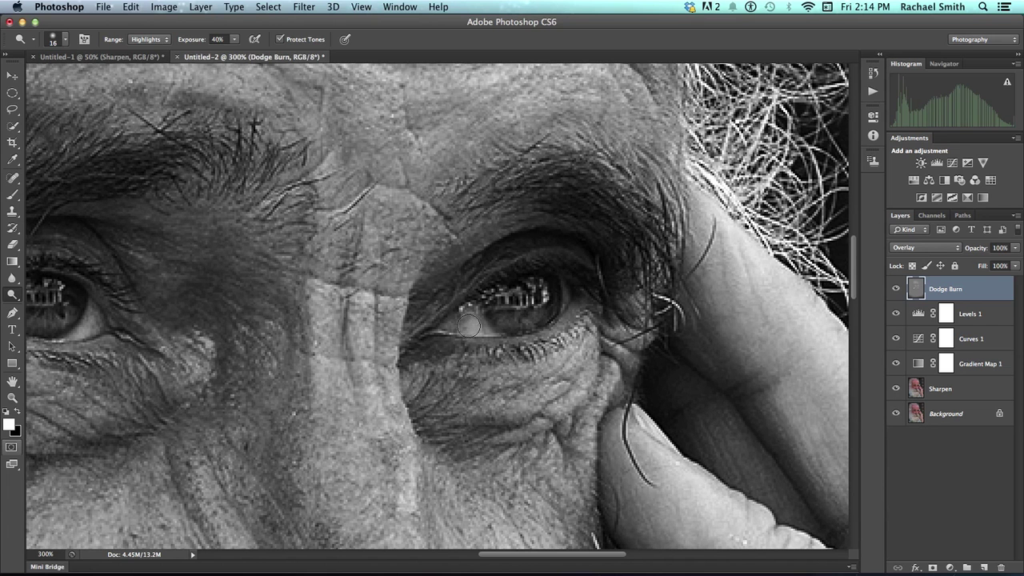
scroll(309, 309, left, 5)
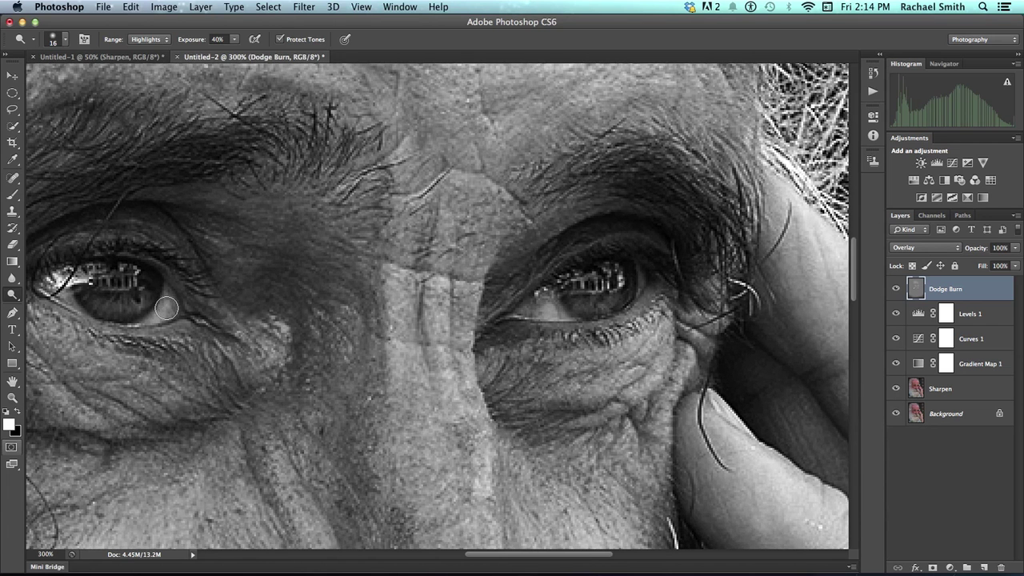
scroll(59, 300, left, 3)
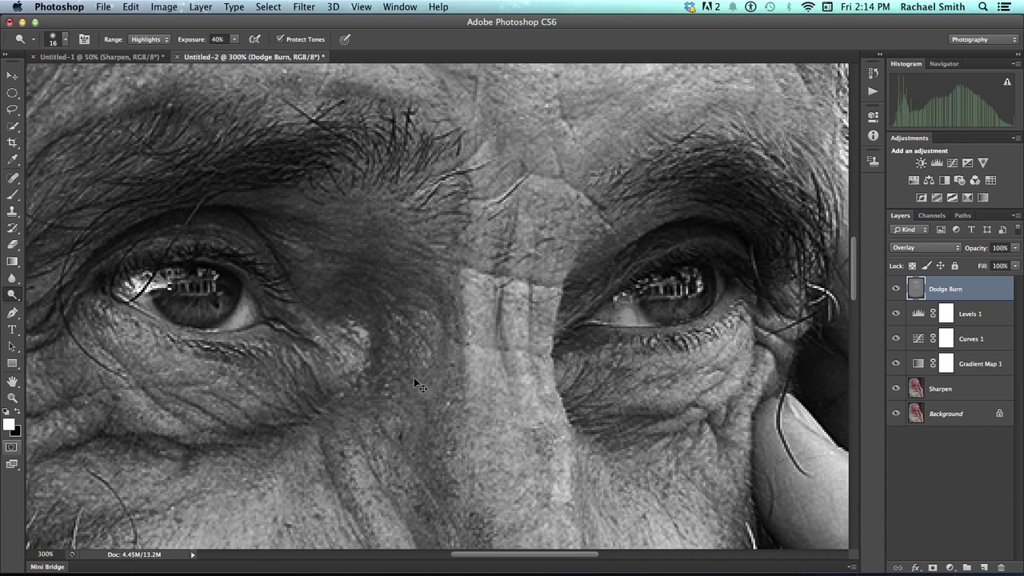
key(super+0)
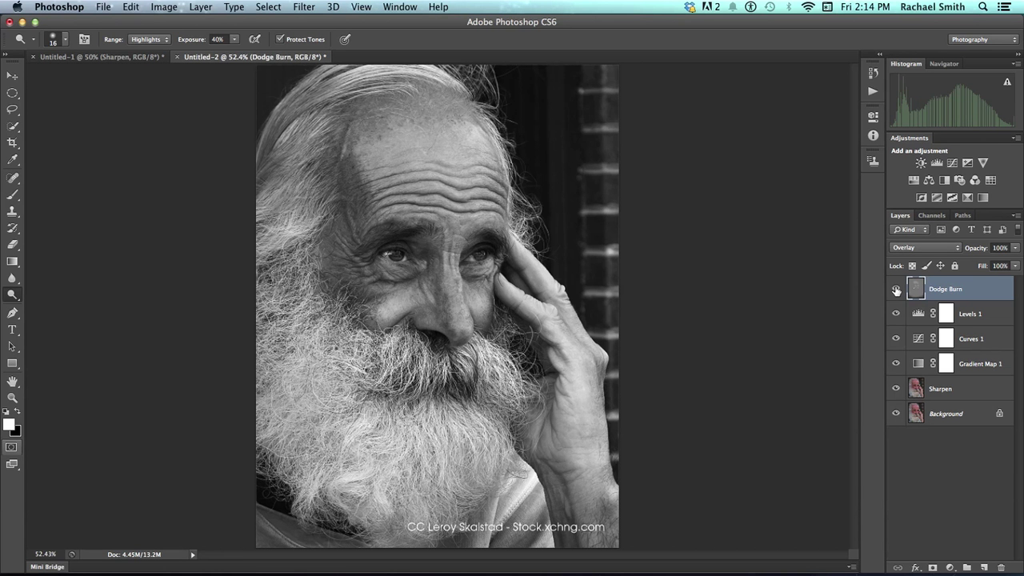
click(896, 290)
click(897, 290)
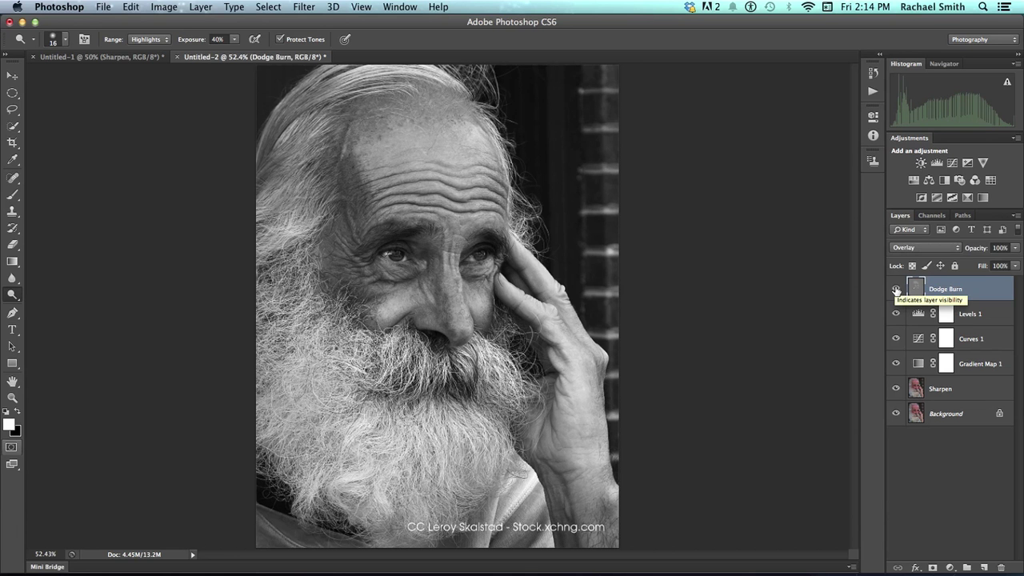
click(897, 290)
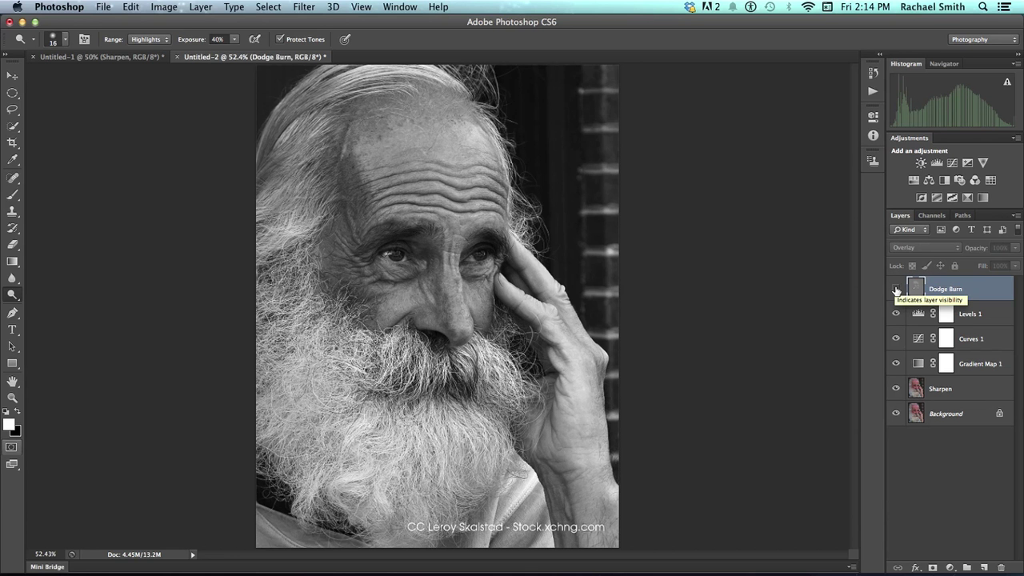
click(896, 290)
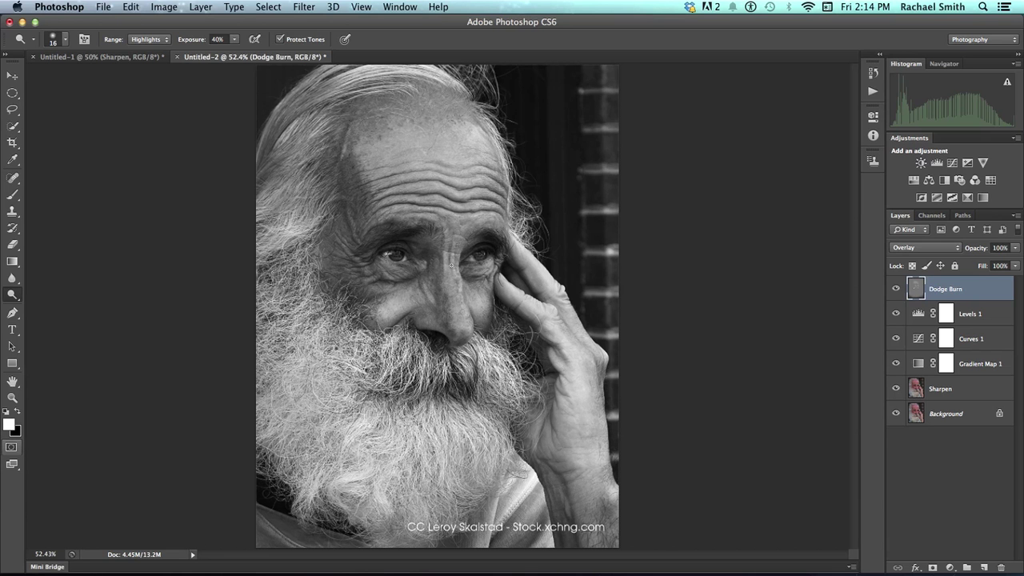
click(896, 289)
click(896, 289)
key(z)
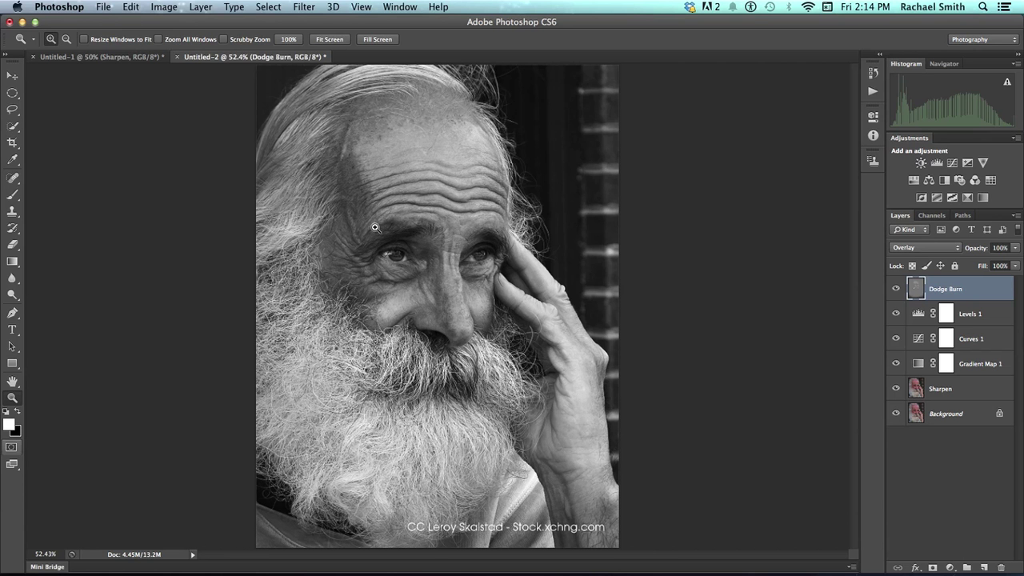
Zoom on the eyes and dodge both lower eyelids with a 6 px brush
click(512, 304)
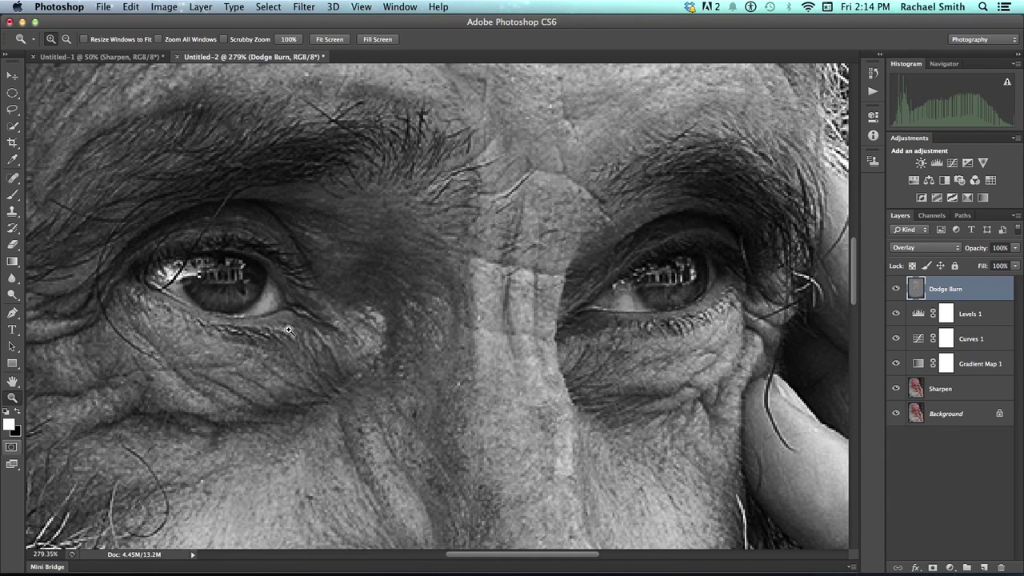
key(o)
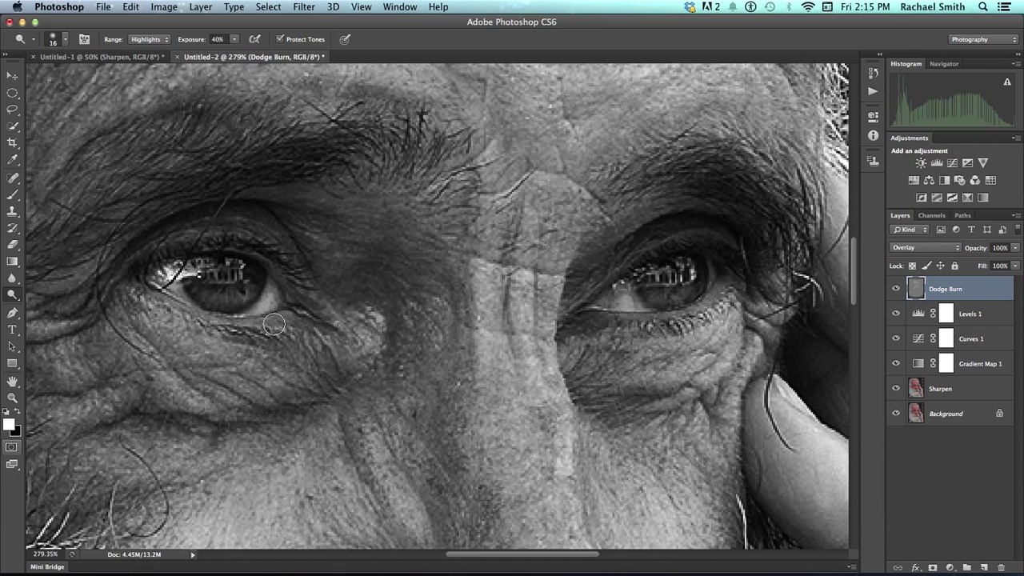
mouse_move(274, 324)
mouse_down()
mouse_move(161, 295)
mouse_move(186, 314)
mouse_move(251, 326)
mouse_move(211, 320)
mouse_up()
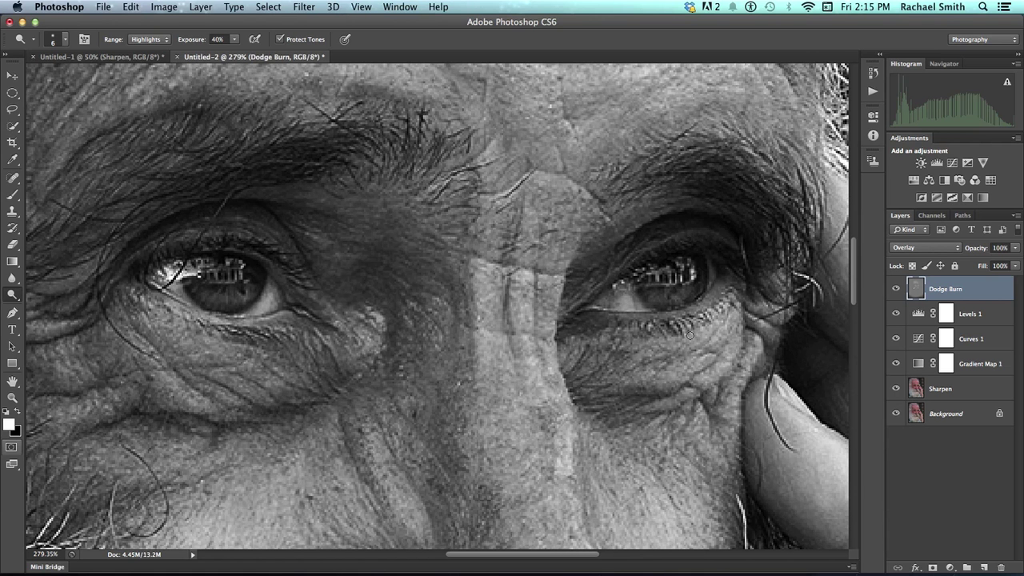
mouse_move(702, 307)
mouse_down()
mouse_move(718, 298)
mouse_move(690, 316)
mouse_move(628, 316)
mouse_up()
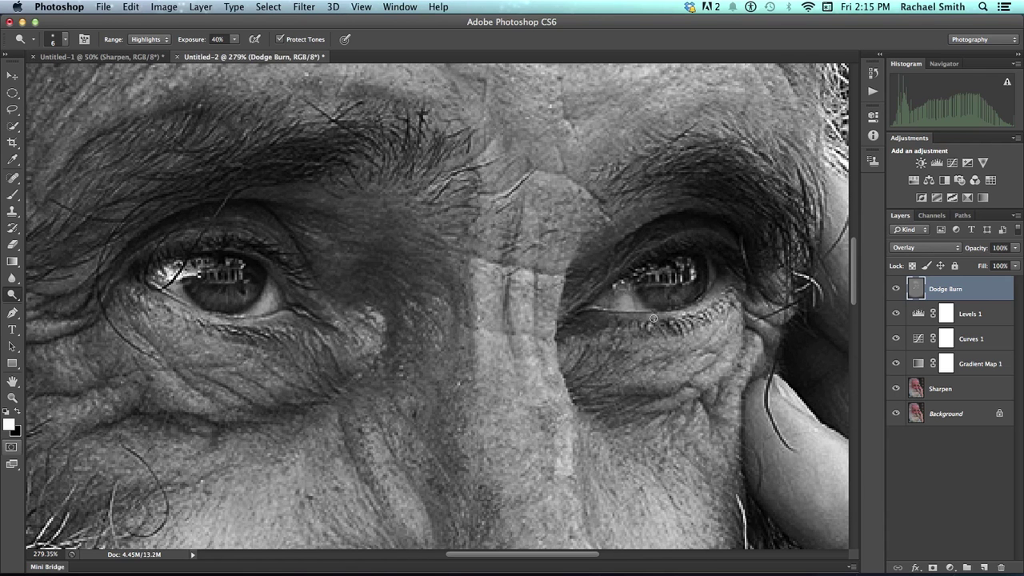
drag(679, 319, 738, 285)
mouse_move(240, 321)
mouse_down()
mouse_move(305, 323)
mouse_move(251, 320)
mouse_up()
Open the History panel and step back through earlier Dodge Tool states to the first stroke
scroll(587, 277, down, 1)
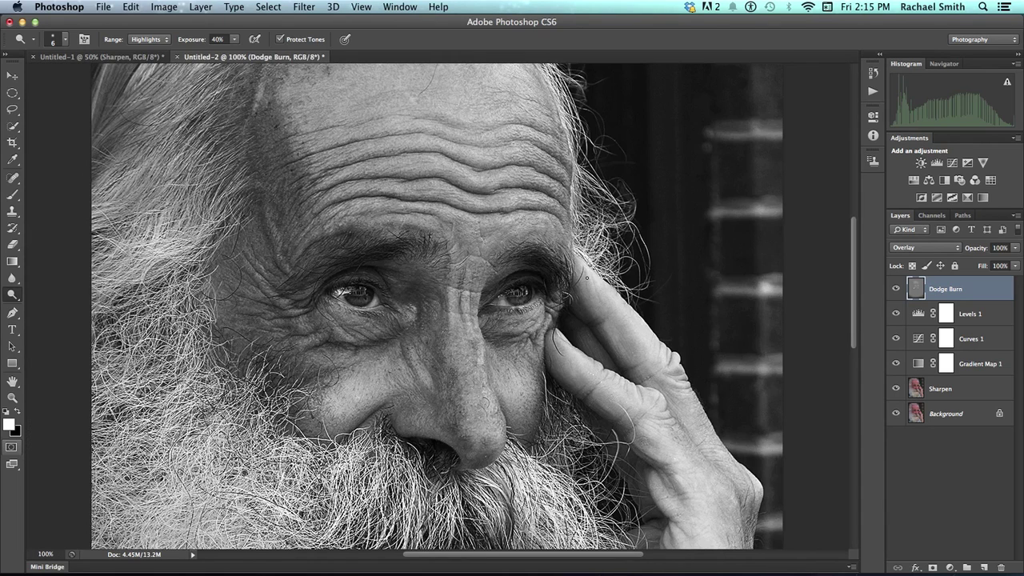
click(874, 74)
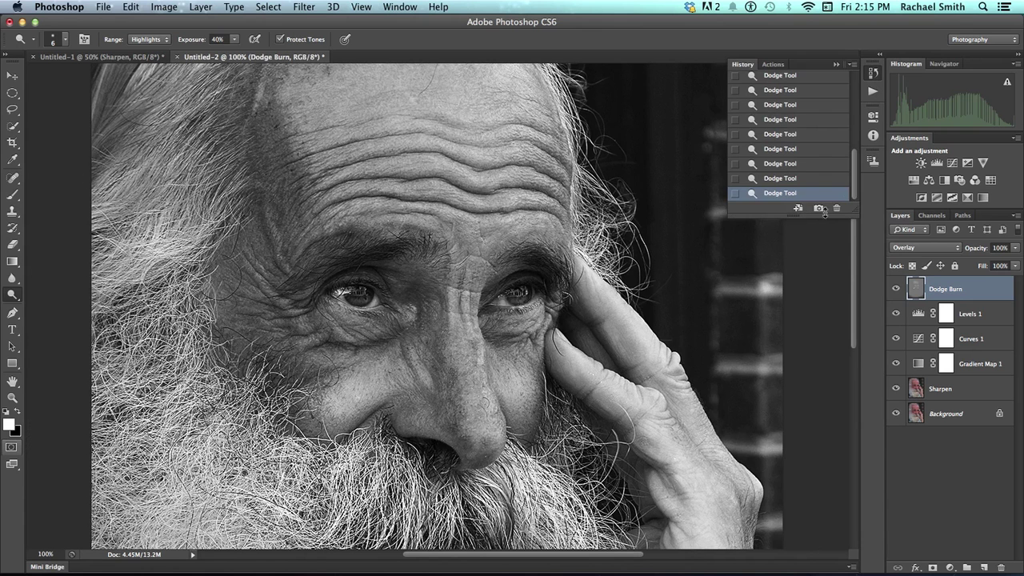
drag(854, 186, 852, 173)
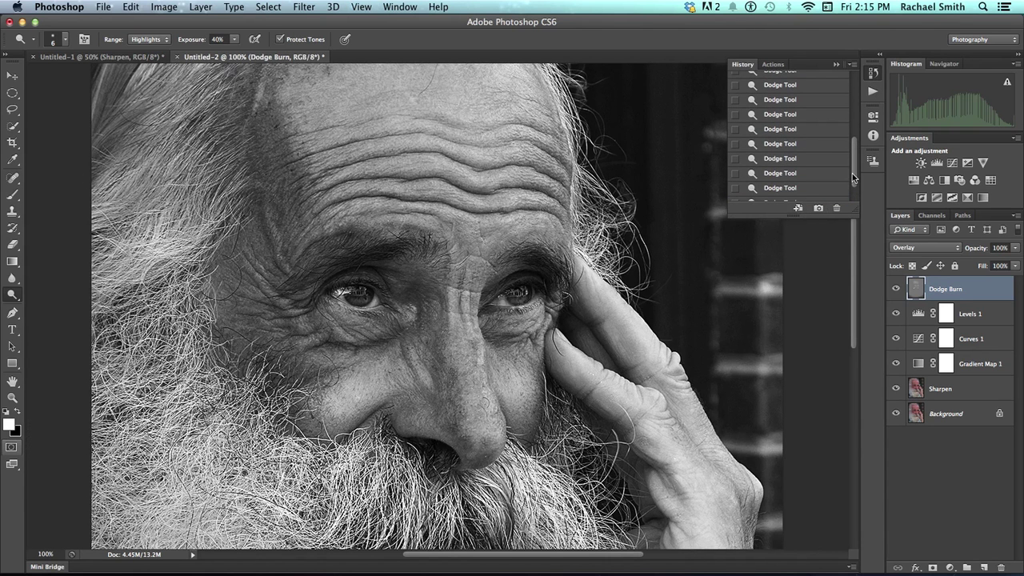
click(797, 132)
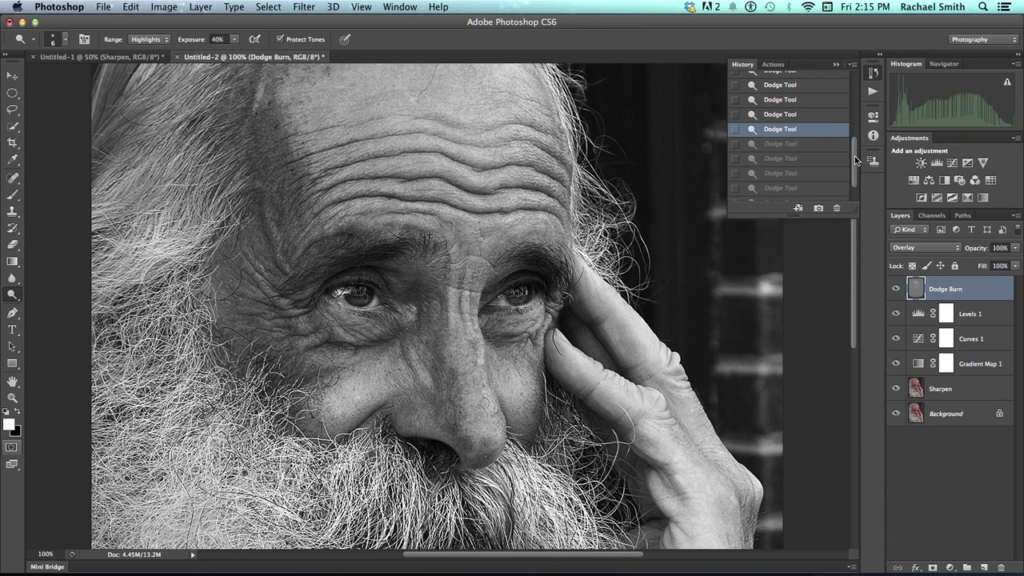
drag(856, 159, 850, 101)
click(774, 121)
click(781, 109)
click(813, 118)
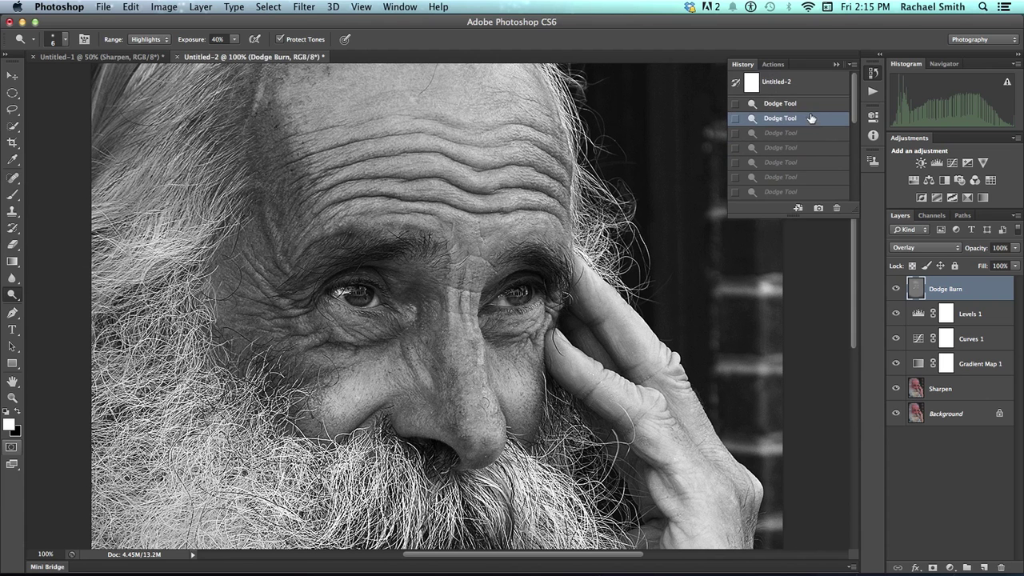
click(809, 104)
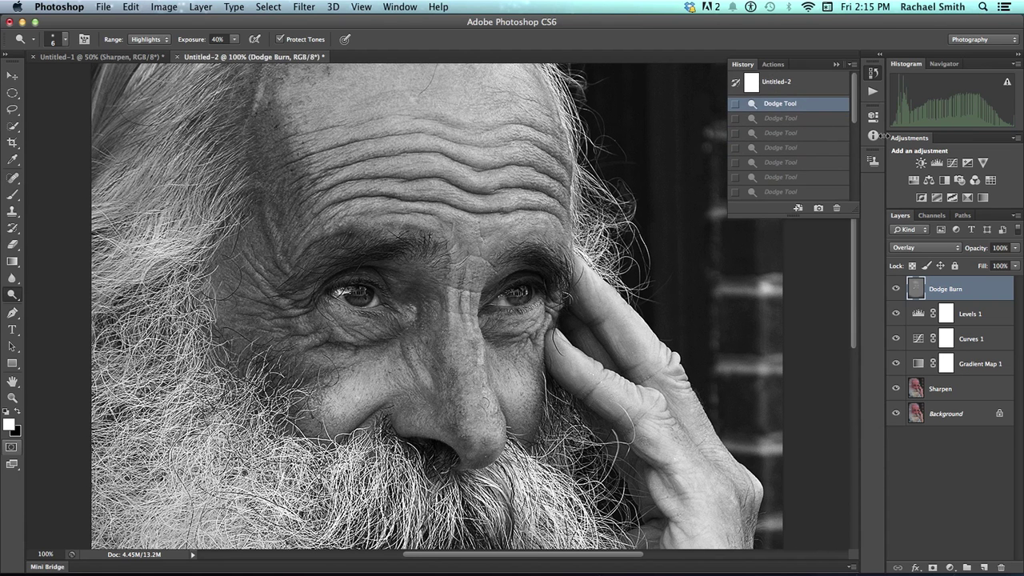
Compare the first-stroke state against the final state, ending with all dodge strokes restored
mouse_move(854, 124)
mouse_down()
mouse_move(856, 201)
mouse_move(853, 100)
mouse_move(843, 226)
mouse_up()
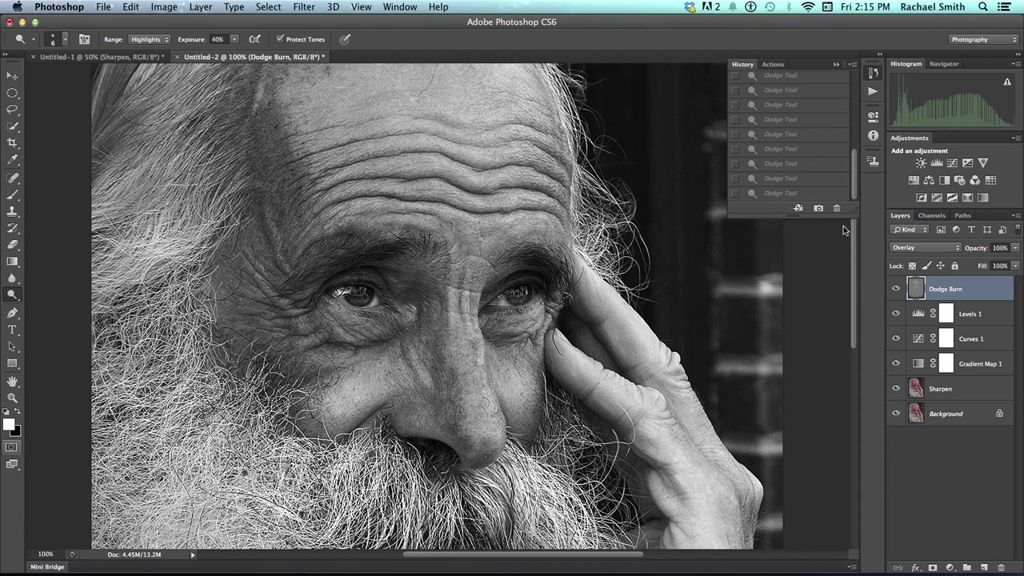
click(802, 194)
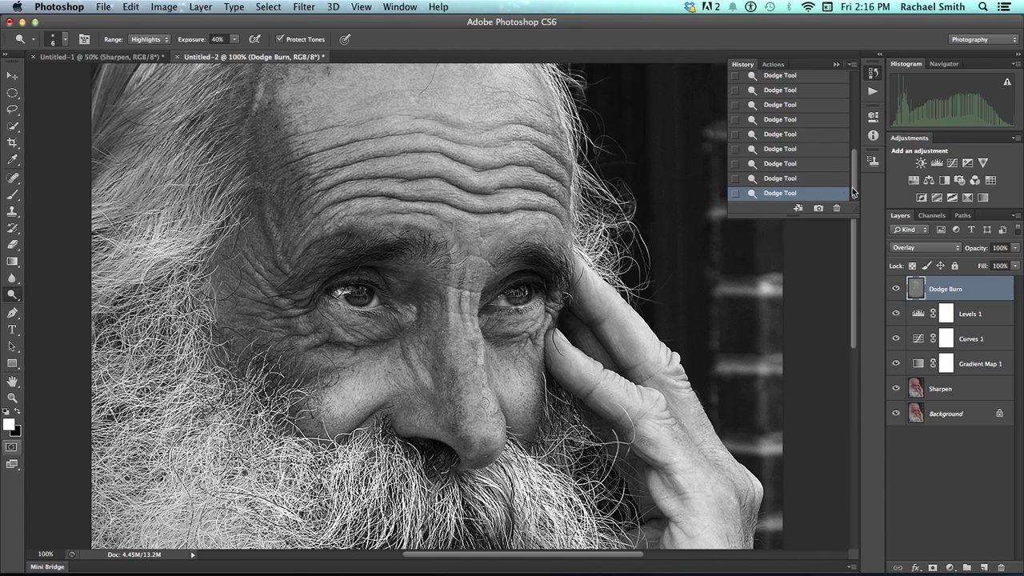
mouse_move(853, 192)
mouse_down()
mouse_move(854, 97)
mouse_move(854, 160)
mouse_up()
click(828, 107)
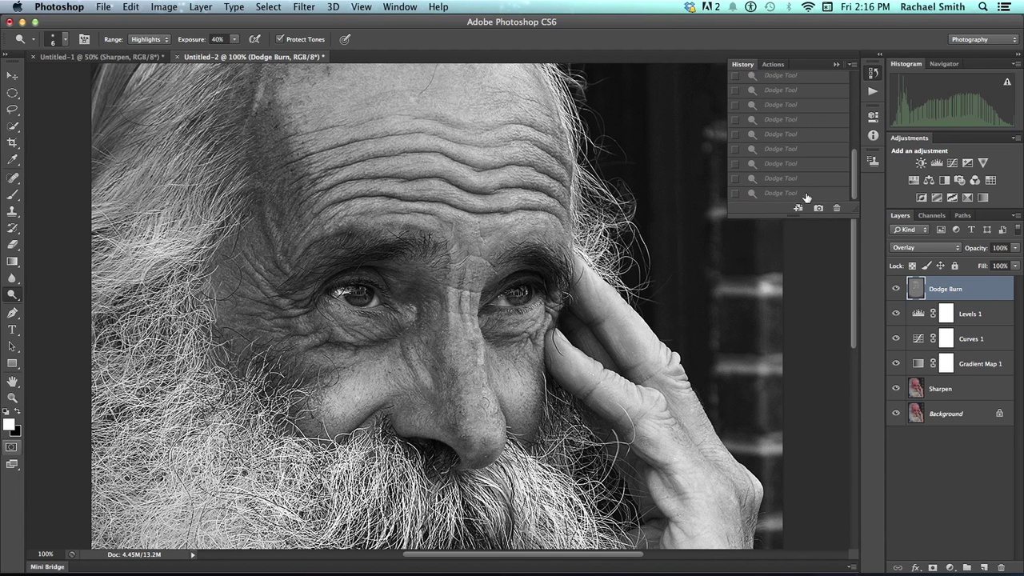
click(807, 195)
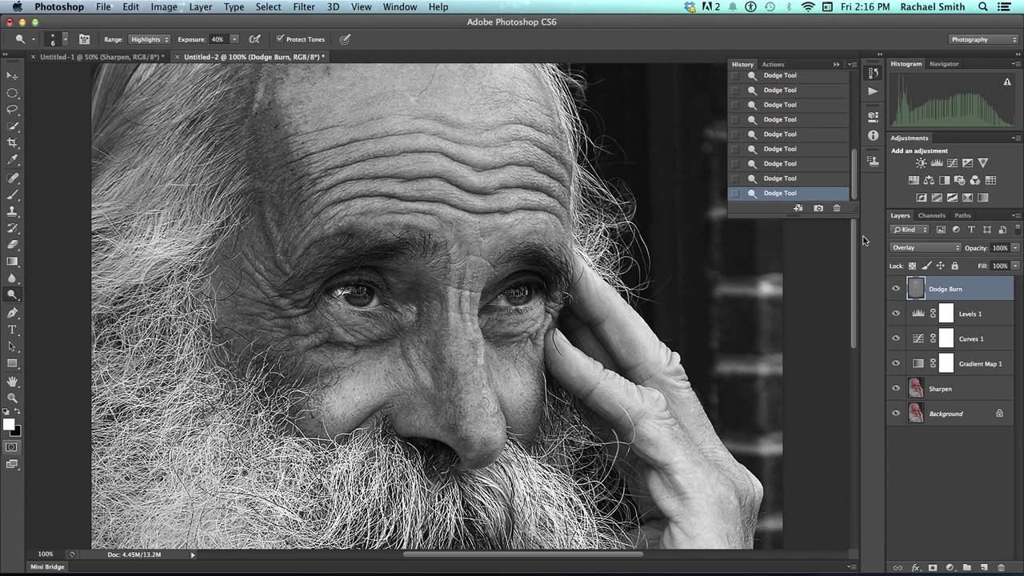
Zoom out to 50% to show the whole photo
key(z)
alt+click(434, 285)
alt+click(489, 289)
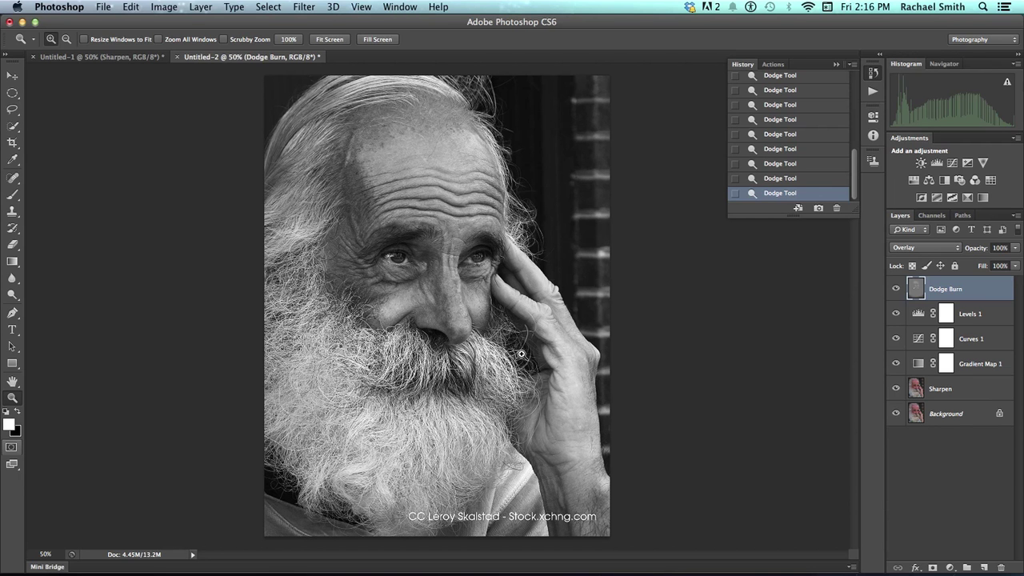
Collapse the History panel with its >> button
click(836, 64)
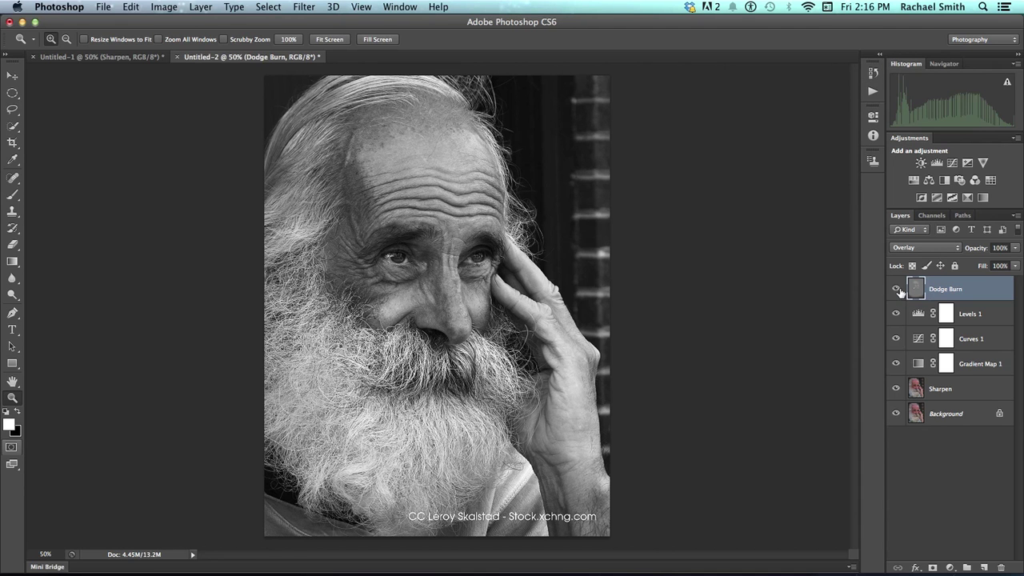